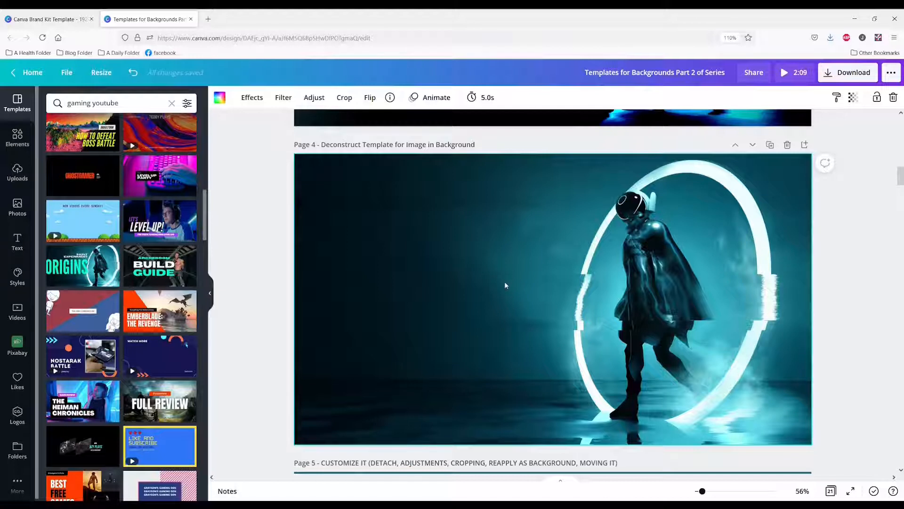
Detach the image from the page 4 background and fill the page background with dark teal
right_click(505, 285)
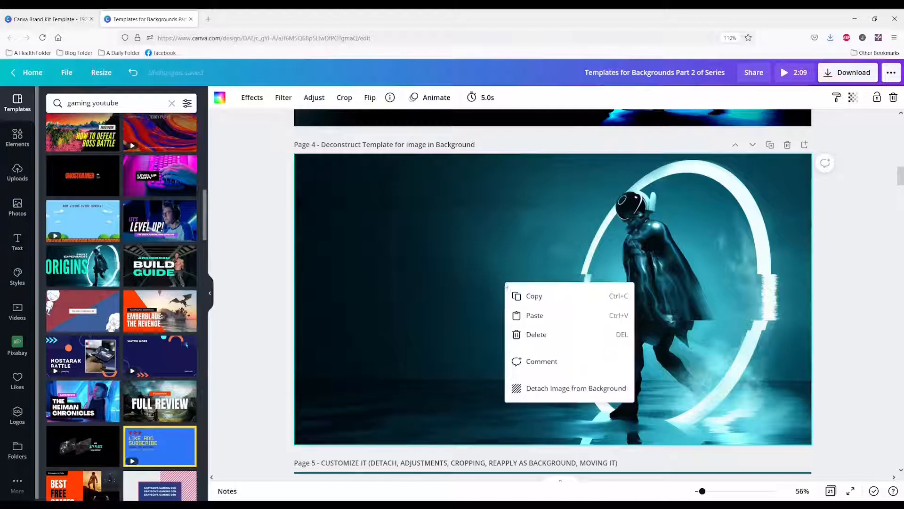
left_click(536, 389)
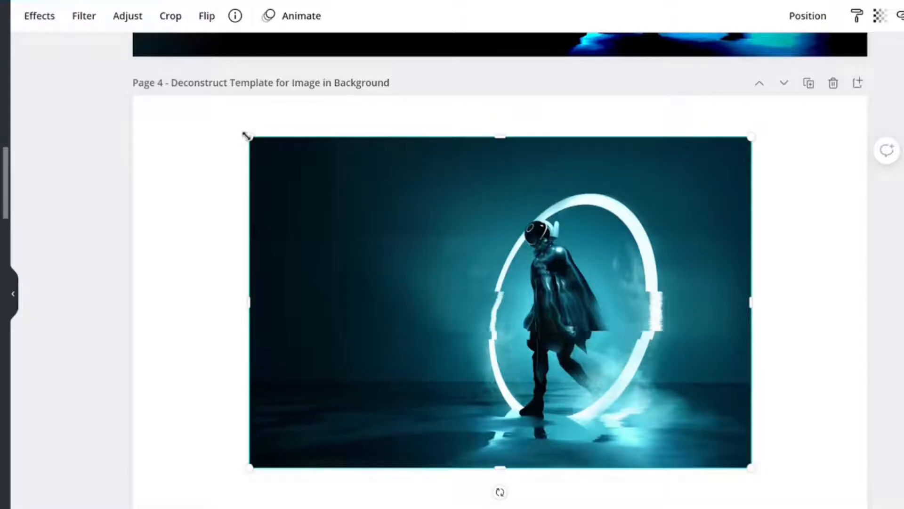
left_click(184, 231)
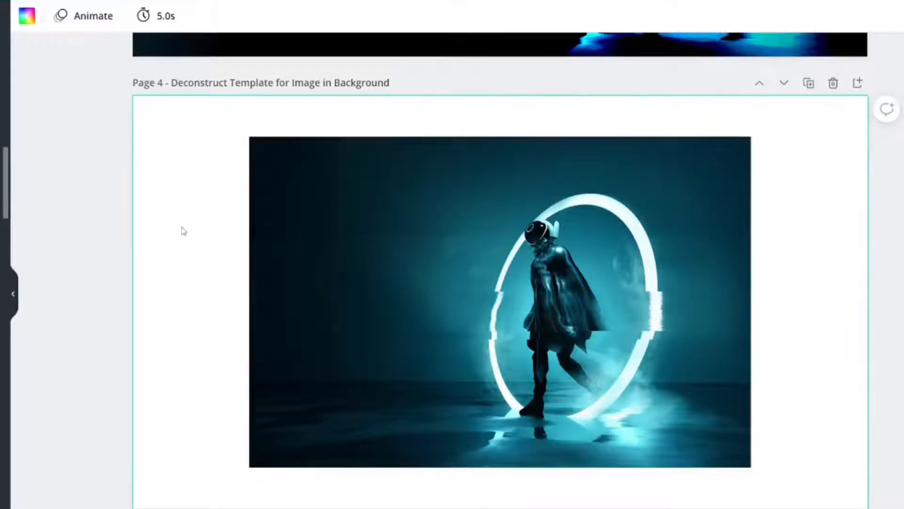
left_click(33, 27)
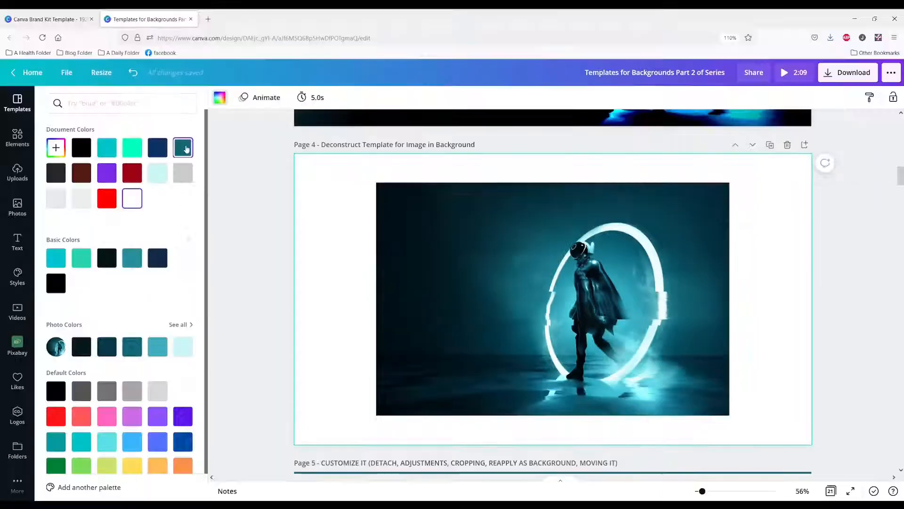
left_click(183, 147)
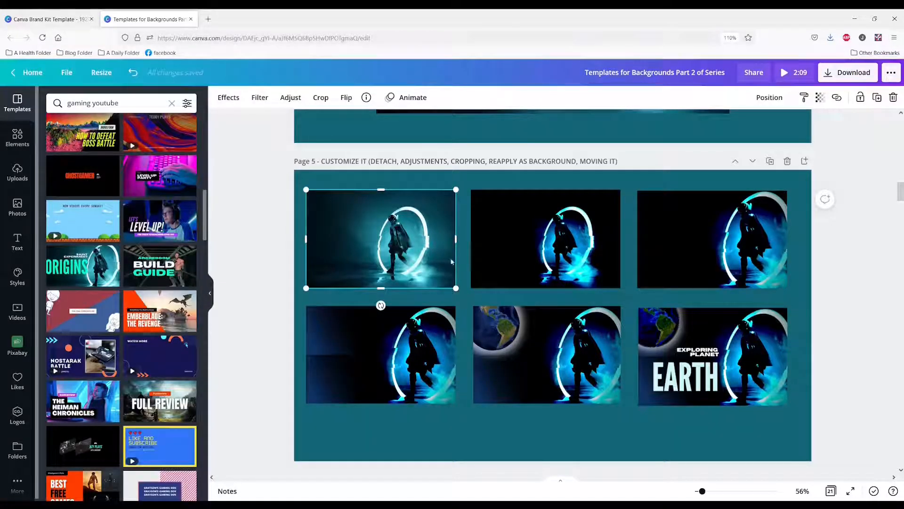
Adjust the page 4 image to brightness -22, contrast 19, saturation 100, X-Process -53 and vignette 96
left_click(557, 245)
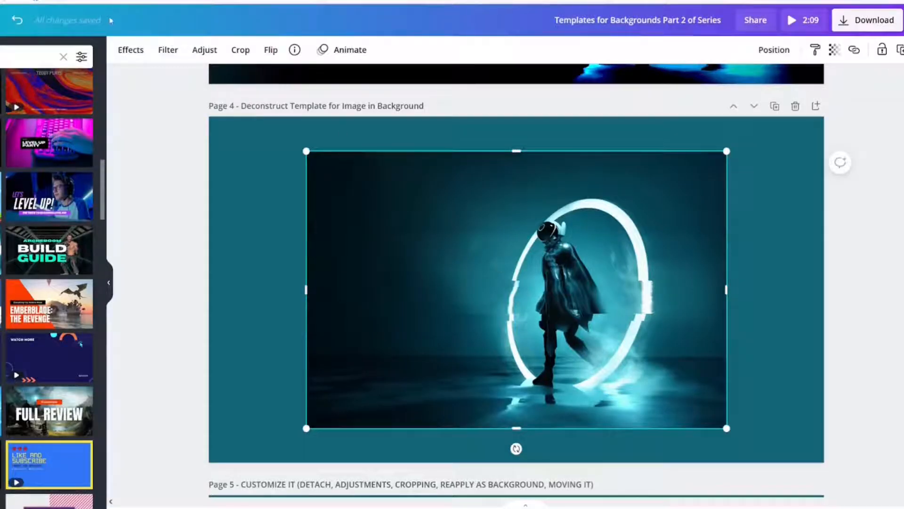
left_click(194, 54)
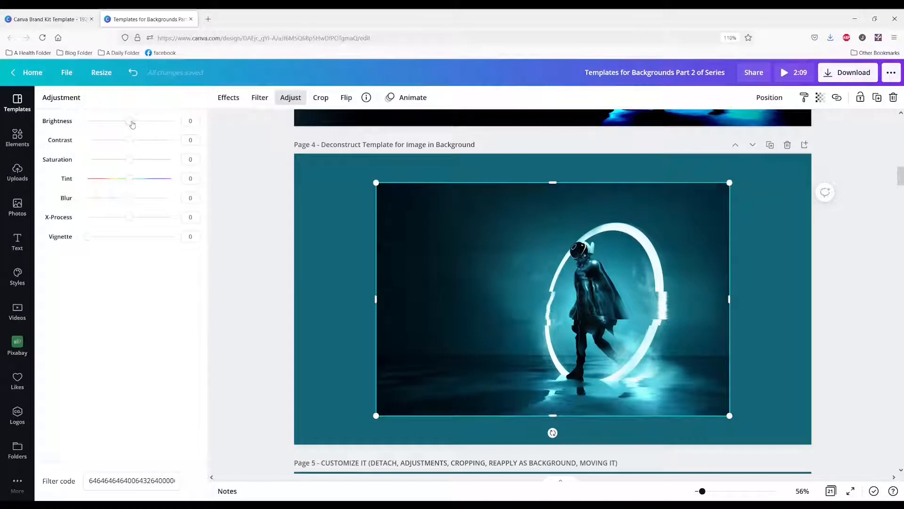
left_click_drag(130, 123, 216, 148)
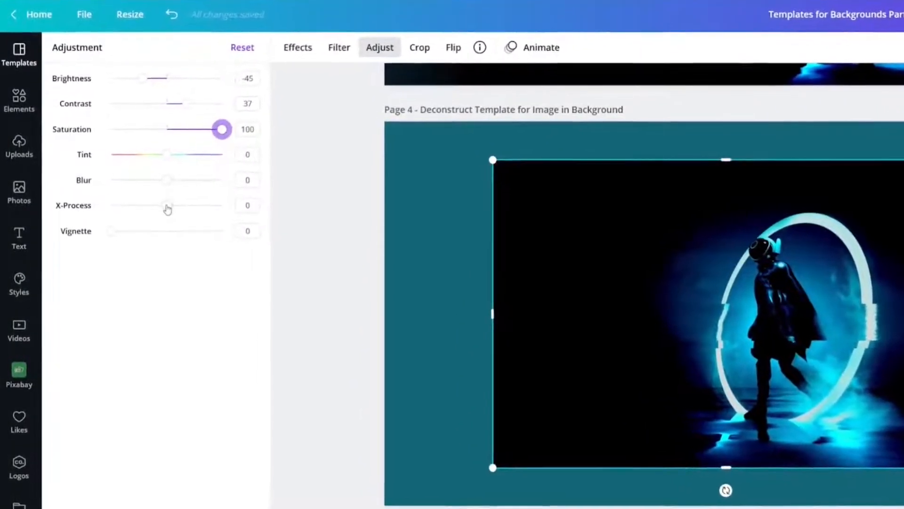
left_click_drag(163, 208, 138, 206)
left_click_drag(115, 236, 219, 235)
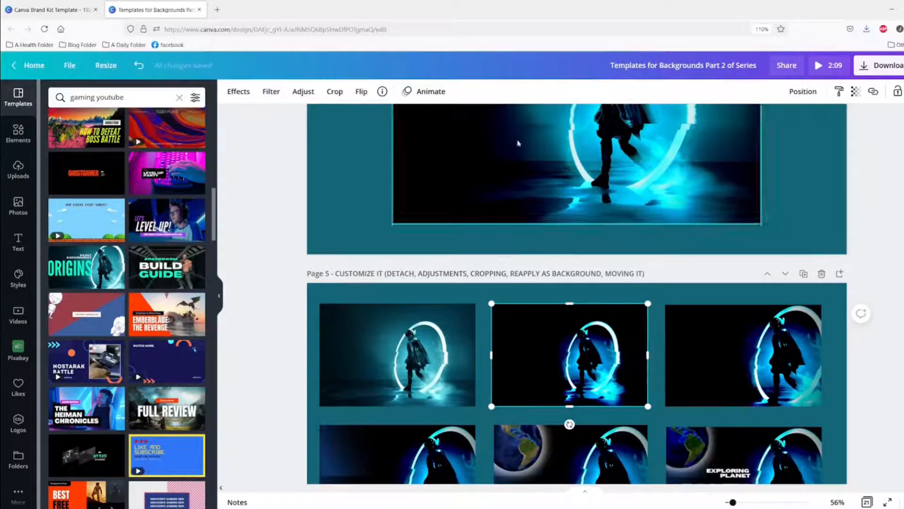
Copy the filter code from the adjustments of the second image in the upper row of page 5
left_click(304, 92)
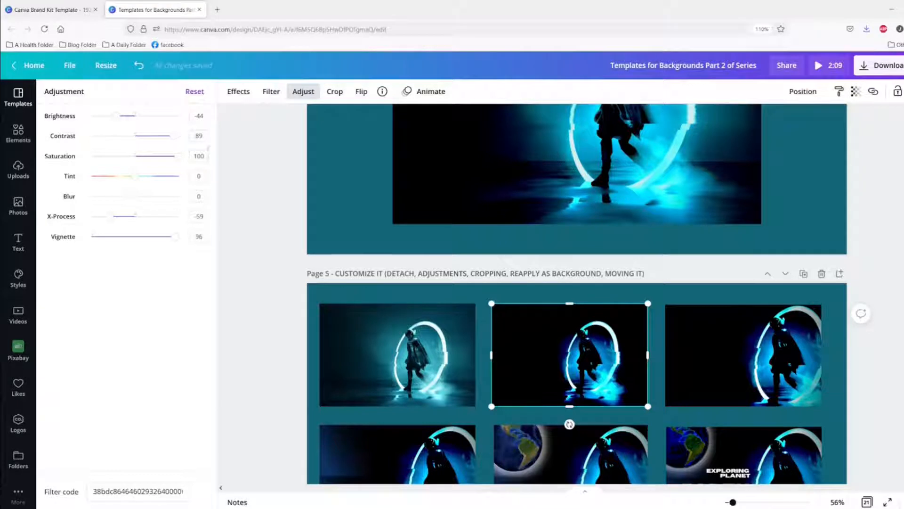
left_click(136, 492)
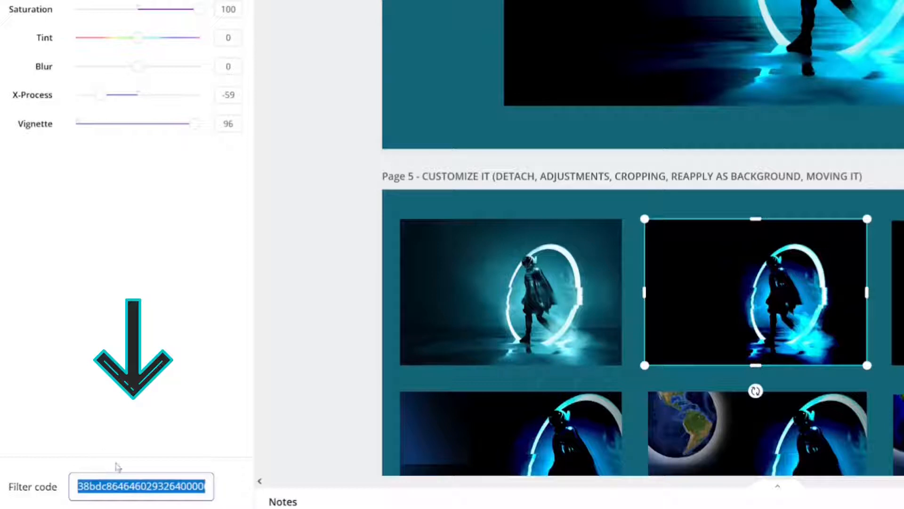
Try the copied filter code on the first image of page 5, and undo it
left_click(467, 300)
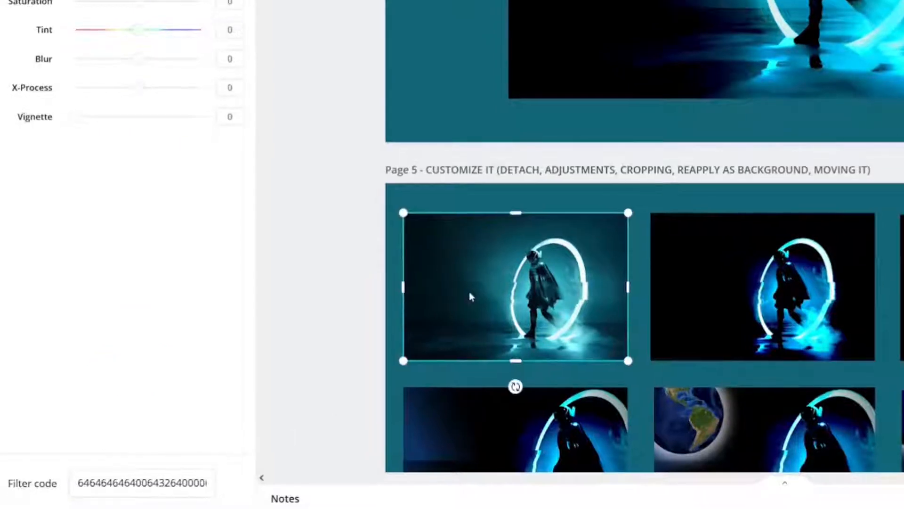
left_click(102, 487)
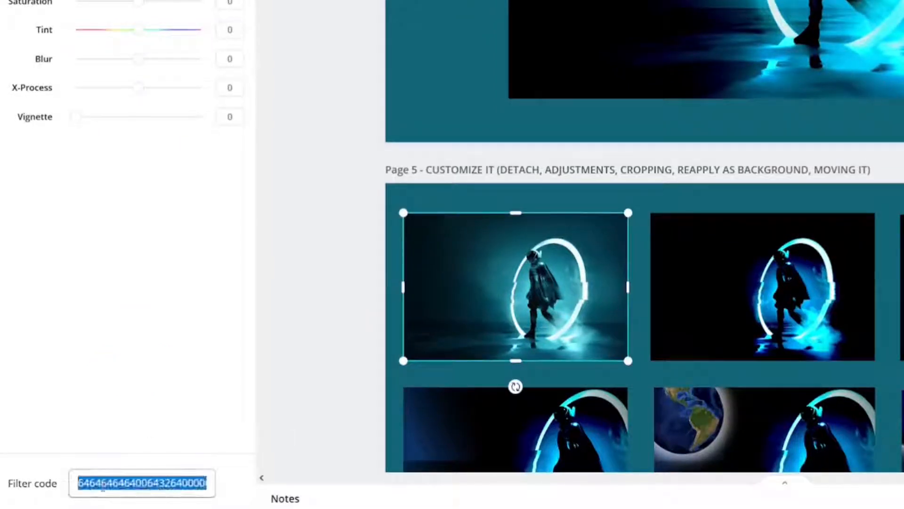
key("ctrl+v")
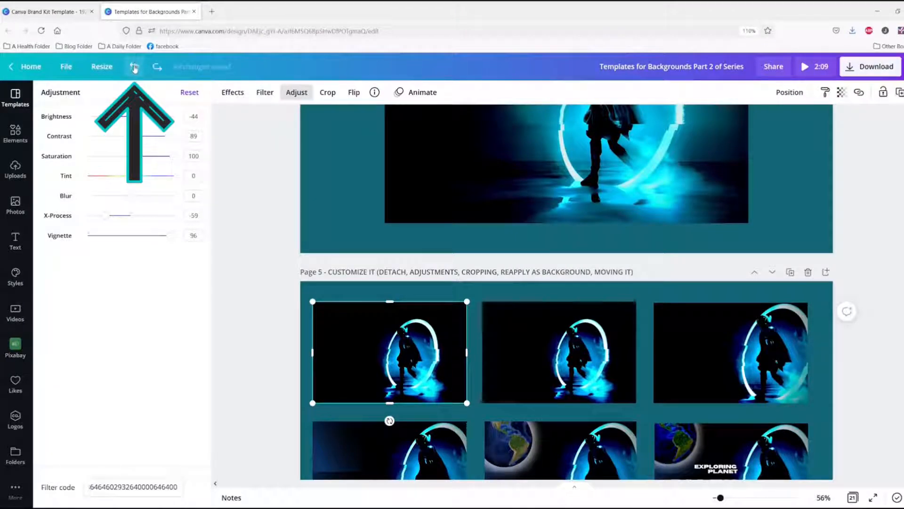
left_click(134, 67)
left_click(134, 68)
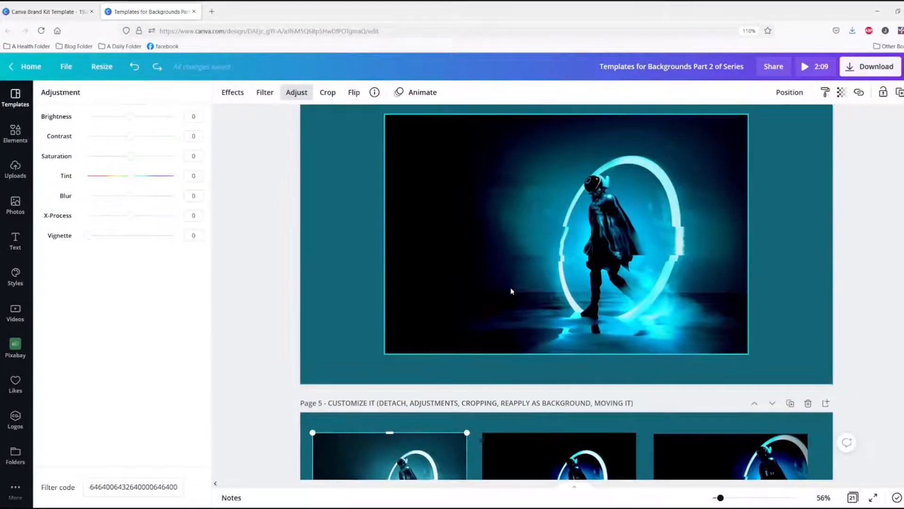
Replace the page 4 image's filter code with the copied one
left_click(509, 285)
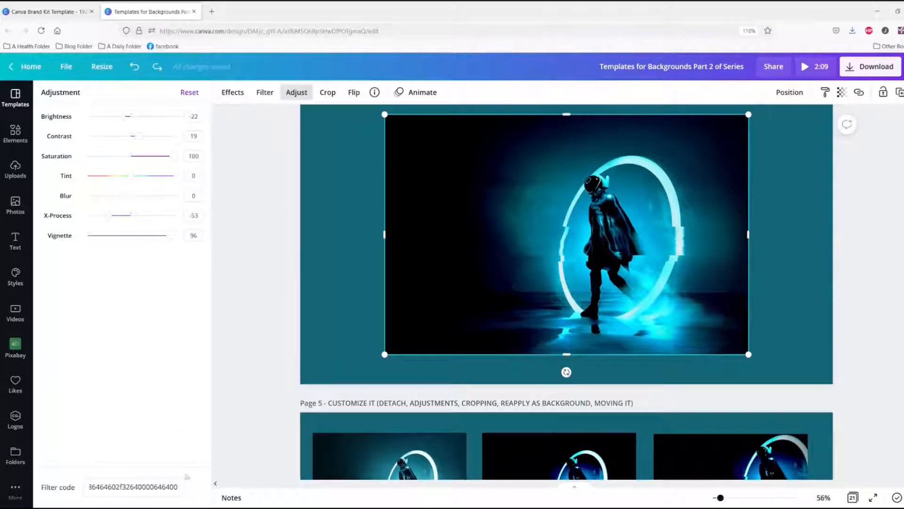
double_click(156, 485)
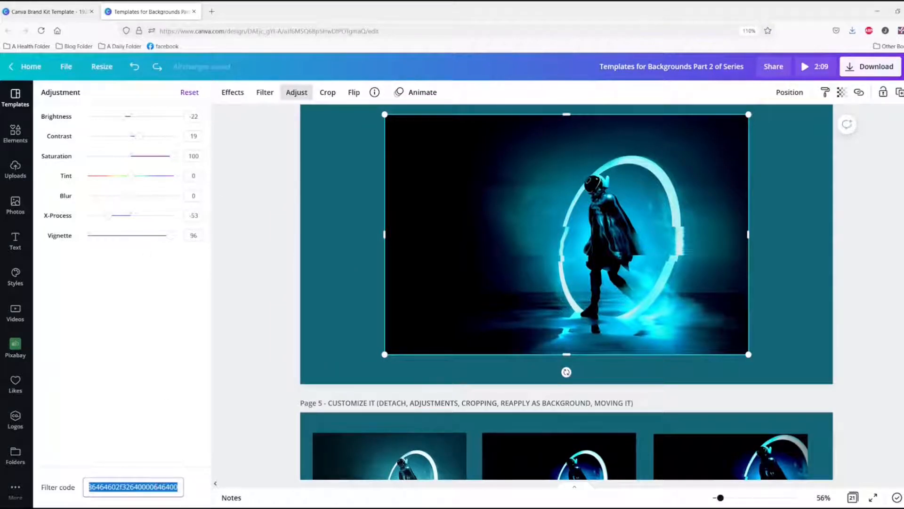
left_click(225, 418)
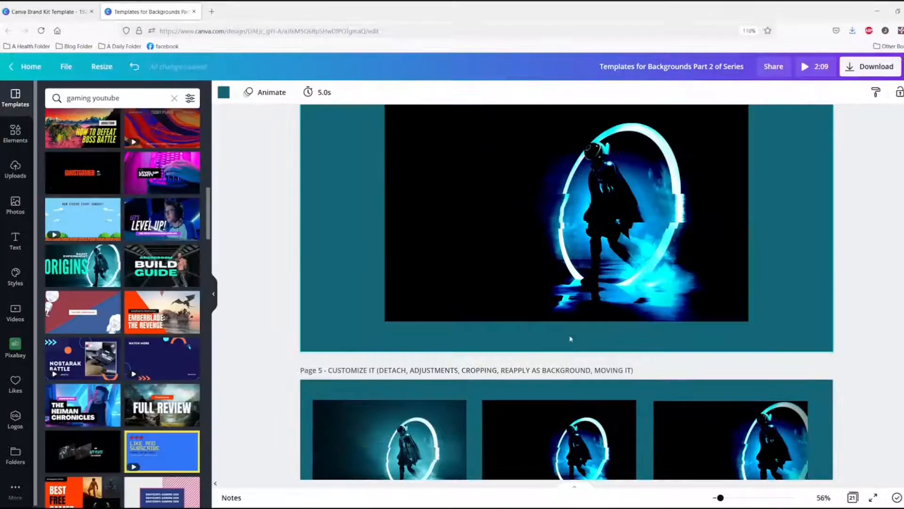
Crop the page 4 image by enlarging the picture inside its existing frame
scroll(572, 340, "down", 3)
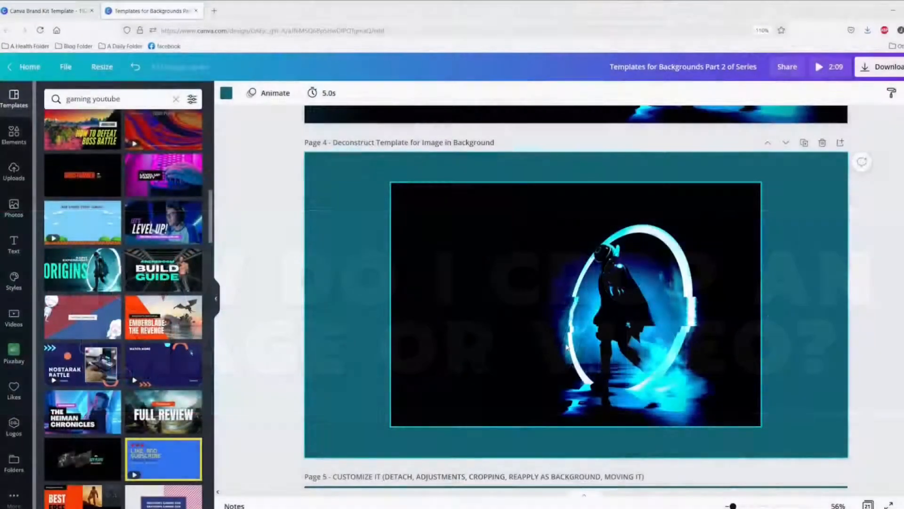
left_click(564, 346)
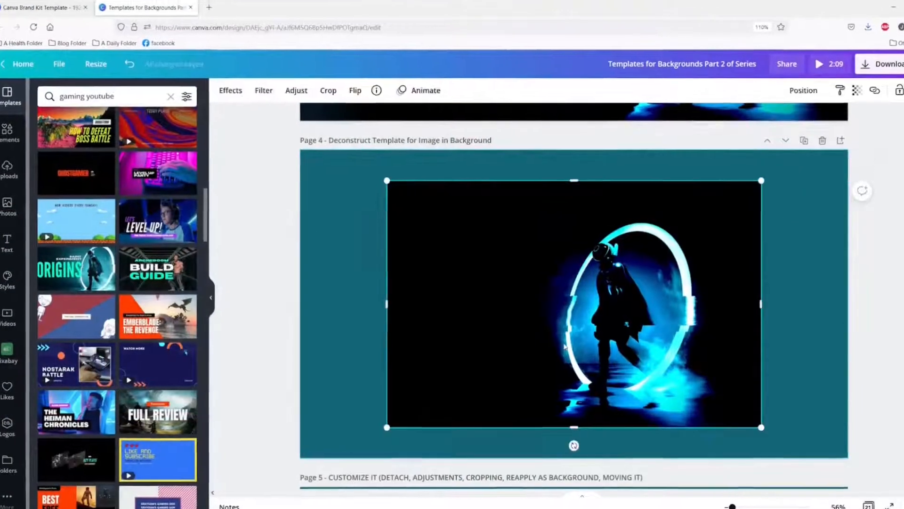
double_click(565, 347)
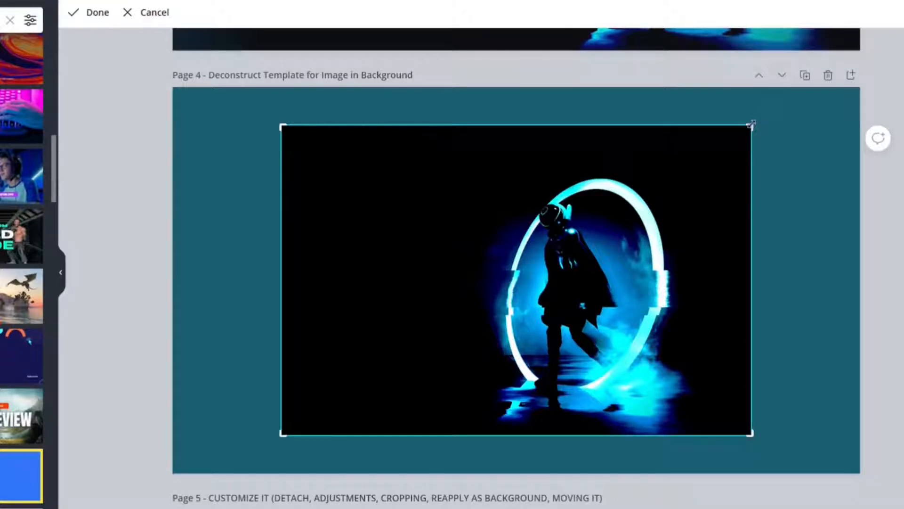
left_click_drag(752, 125, 898, 27)
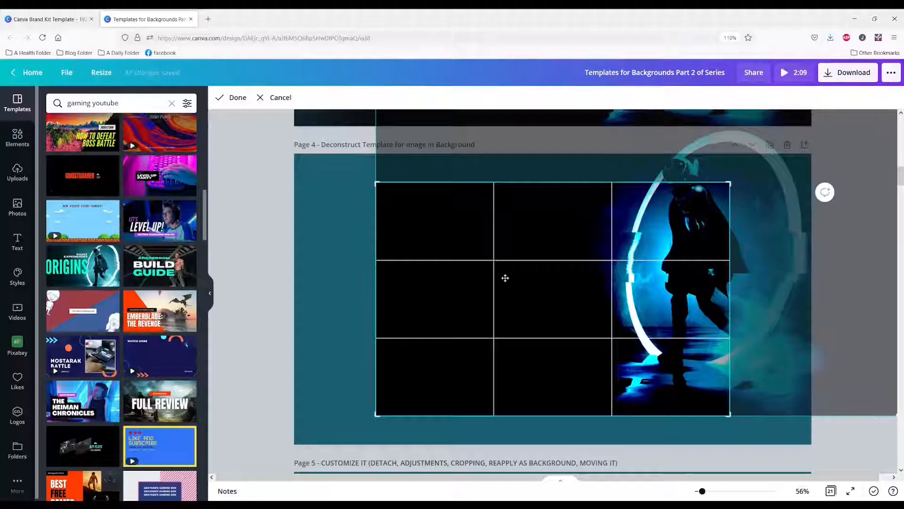
left_click(351, 314)
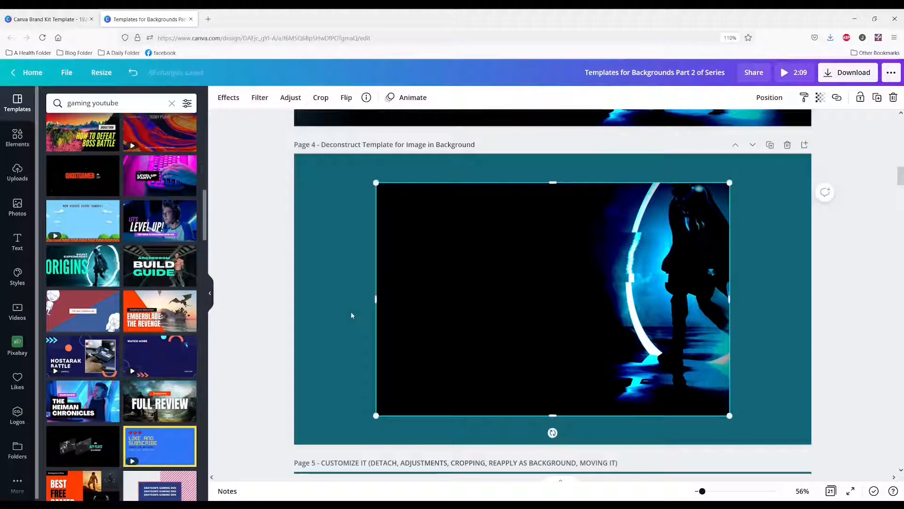
Reposition the picture so the whole figure fits in the crop frame, and extend the frame to the page's upper and lower edges
double_click(565, 282)
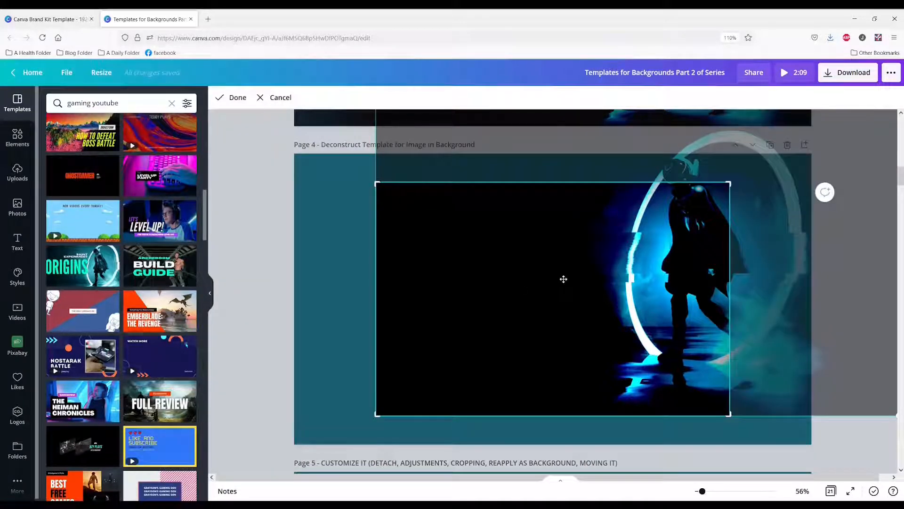
left_click_drag(564, 279, 502, 326)
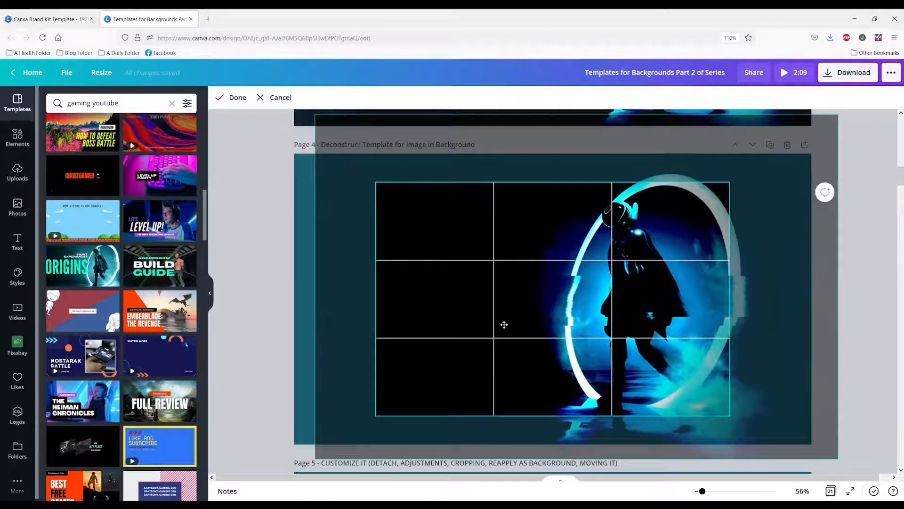
left_click(301, 283)
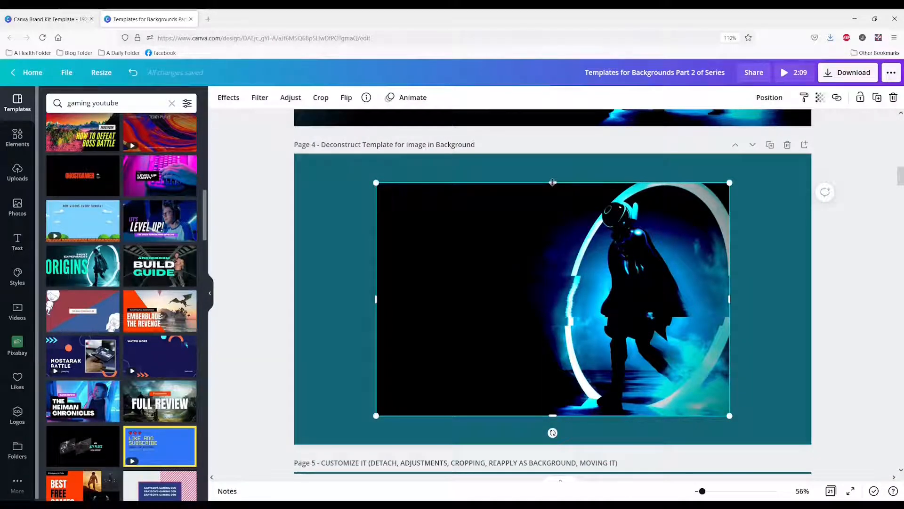
left_click_drag(552, 180, 552, 154)
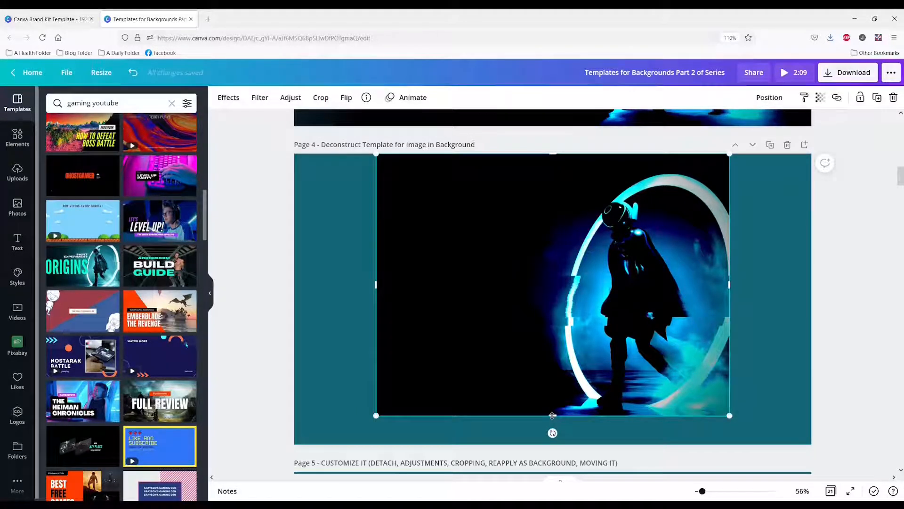
left_click_drag(553, 415, 557, 440)
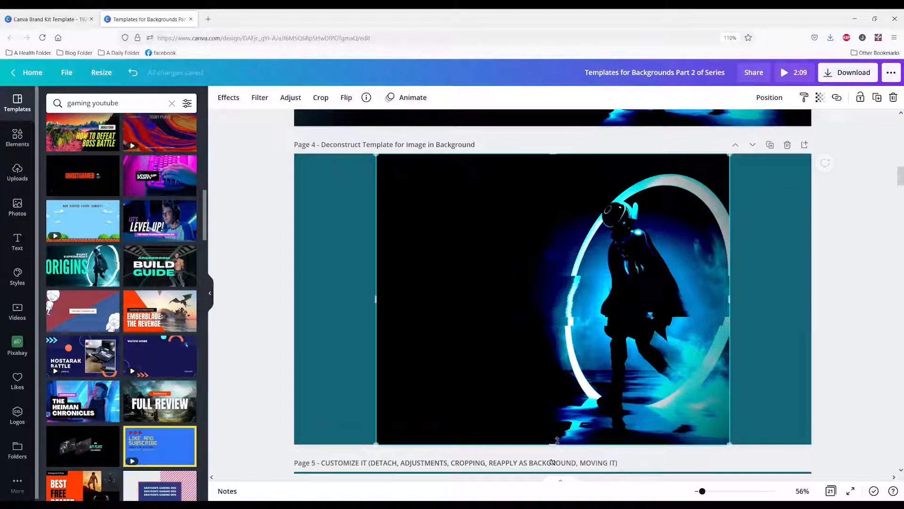
Widen the page 4 image's crop frame to include more of the ring, and enlarge the picture inside it
double_click(635, 363)
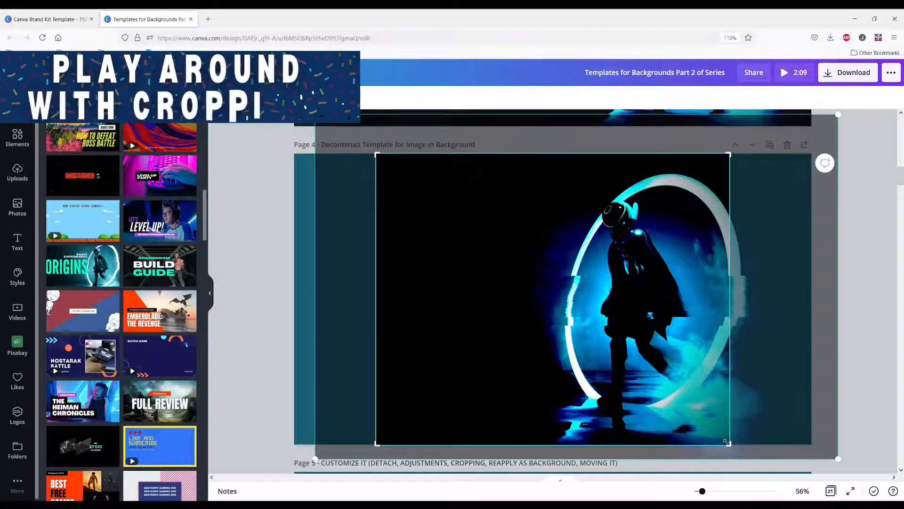
left_click_drag(725, 441, 759, 457)
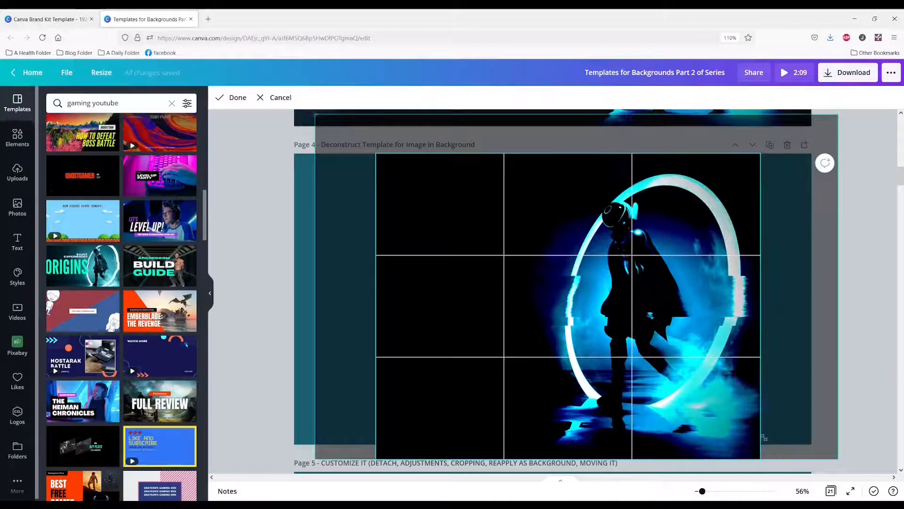
left_click(838, 360)
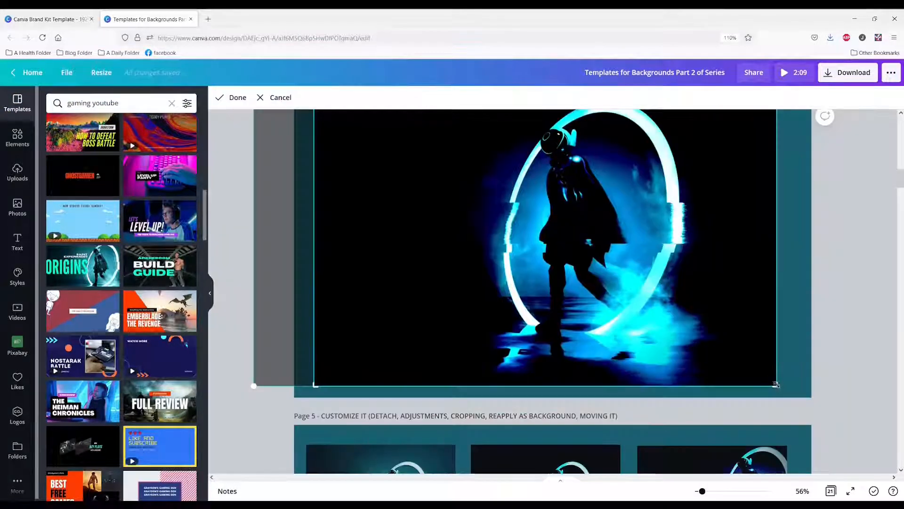
left_click_drag(777, 384, 822, 451)
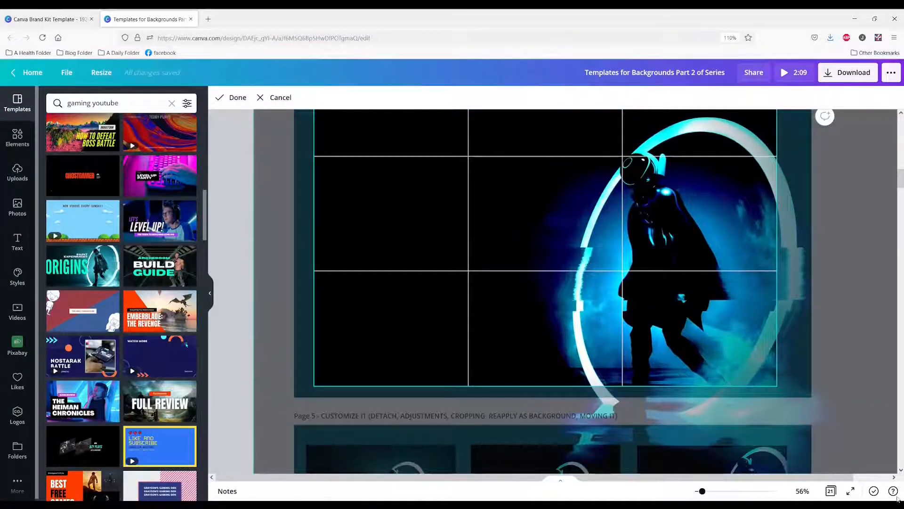
left_click(239, 211)
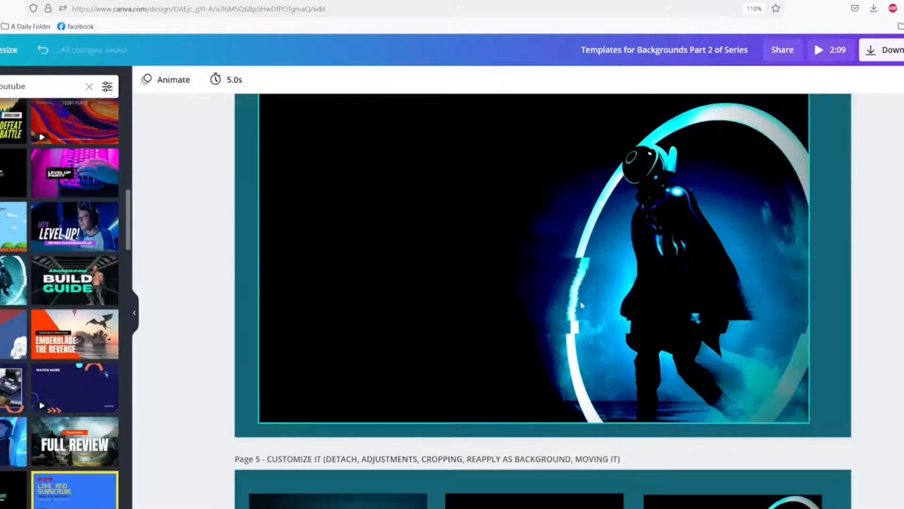
Move the cropped image on page 4 to the right until it overhangs the page's right edge
left_click(584, 284)
left_click_drag(585, 284, 603, 285)
scroll(631, 349, "up", 2)
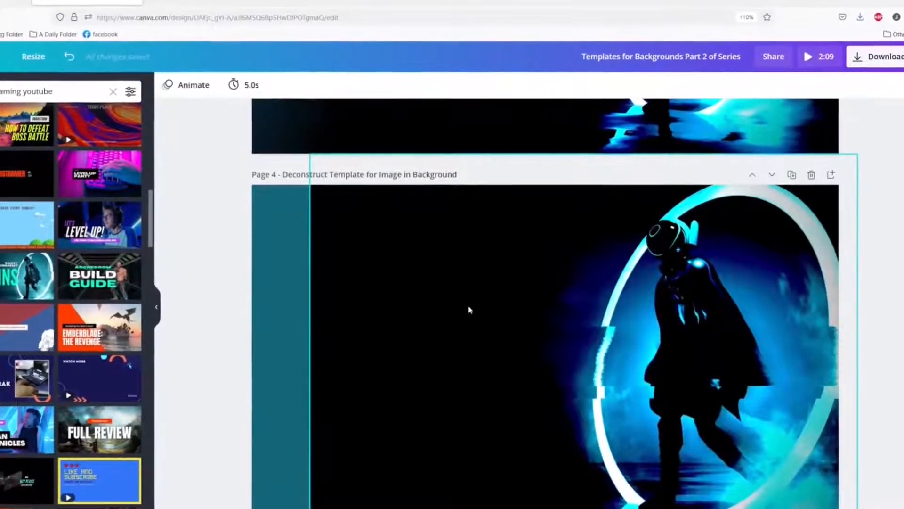
scroll(467, 314, "down", 4)
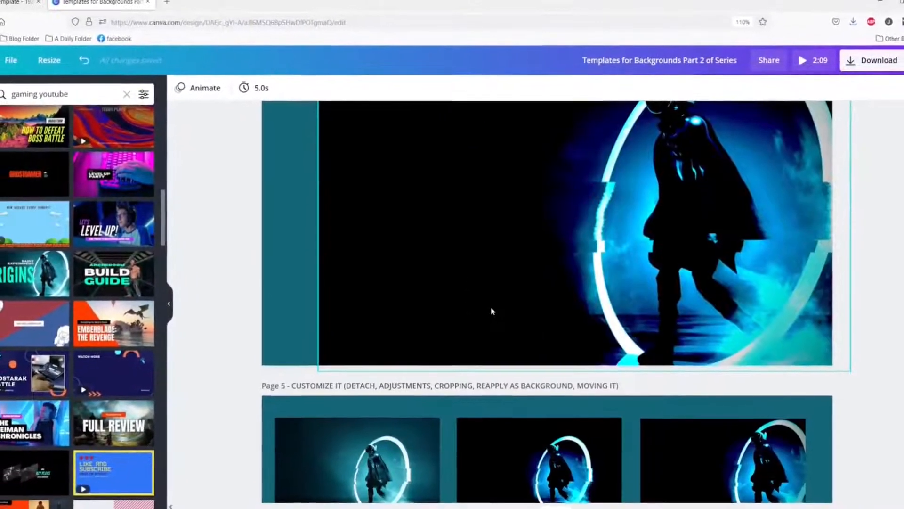
Reposition the picture inside the page 4 image's crop frame so the ring's outer right edge is included
scroll(491, 311, "down", 3)
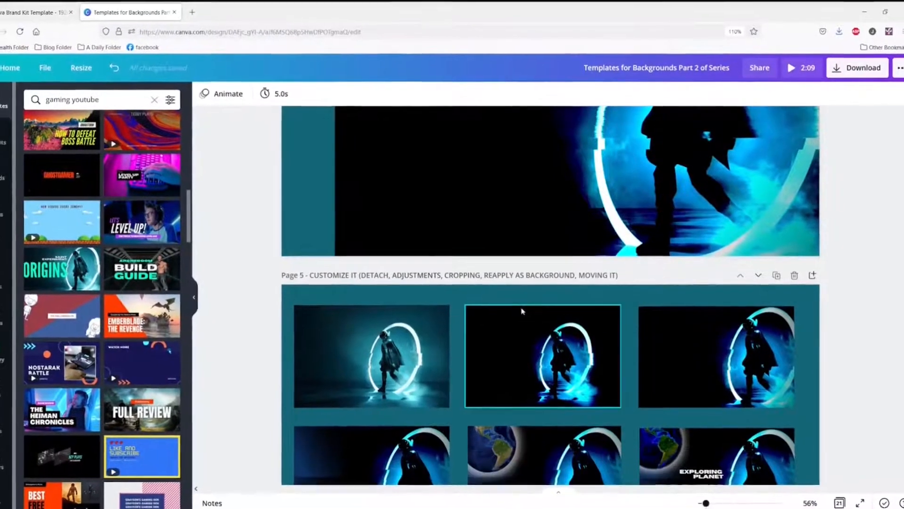
scroll(521, 310, "up", 3)
left_click(596, 300)
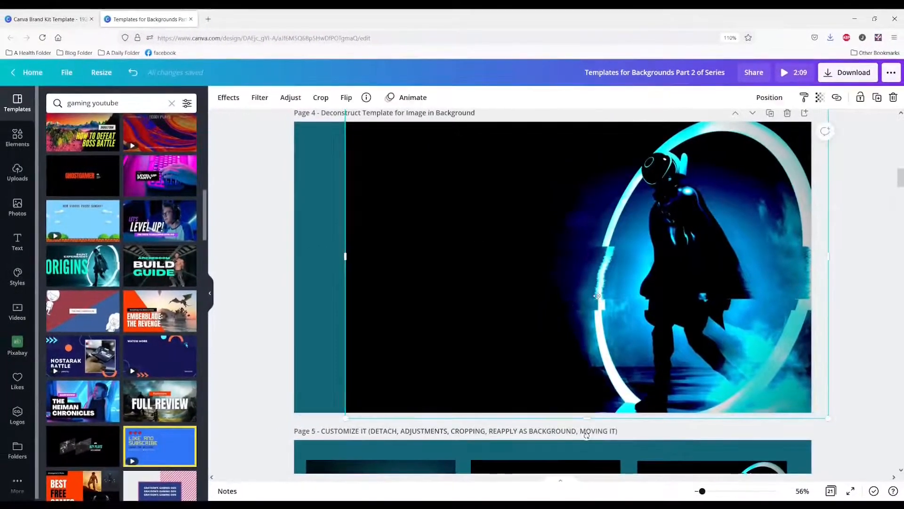
double_click(596, 296)
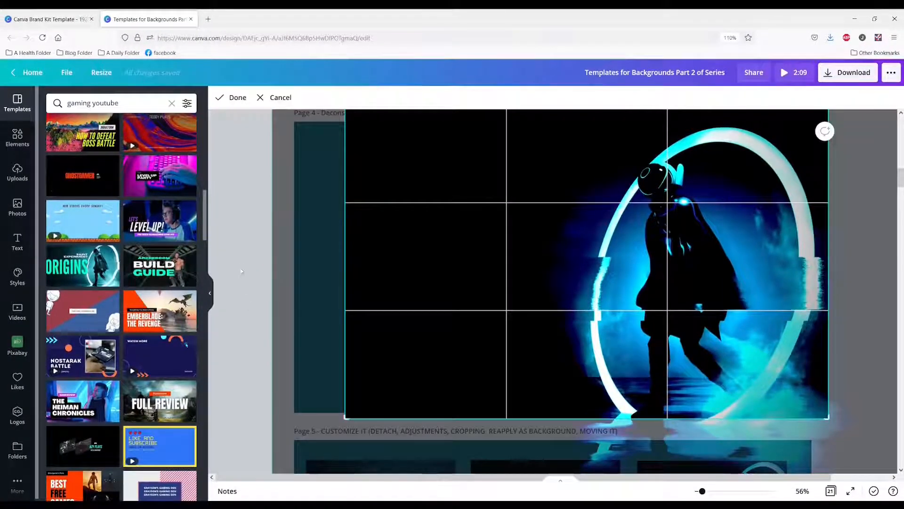
left_click(242, 271)
Extend the page 4 image's crop frame farther past the page's right edge
scroll(852, 178, "up", 1)
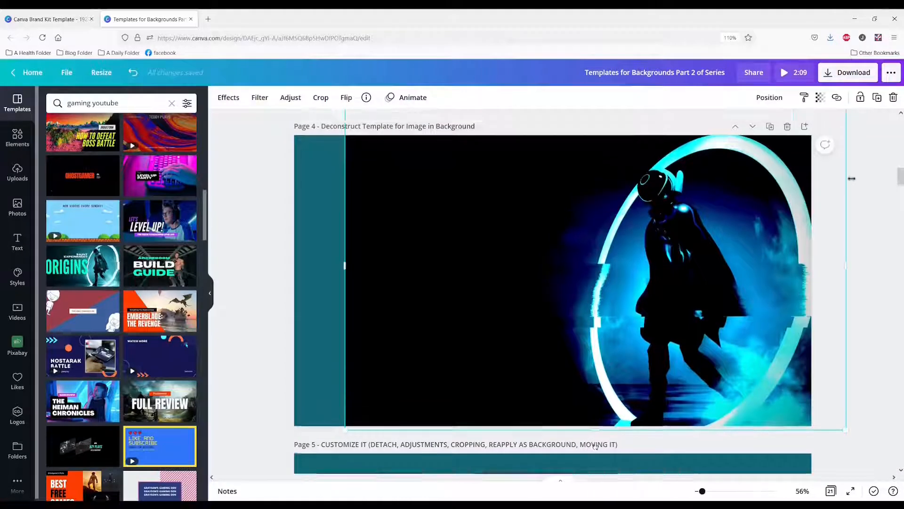
scroll(852, 179, "up", 1)
mouse_move(842, 157)
left_mouse_down()
mouse_move(834, 166)
mouse_move(848, 166)
left_mouse_up()
left_click(857, 195)
Shift the picture to the right inside the page 4 image's crop frame and apply the crop
scroll(857, 195, "down", 1)
left_click(715, 242)
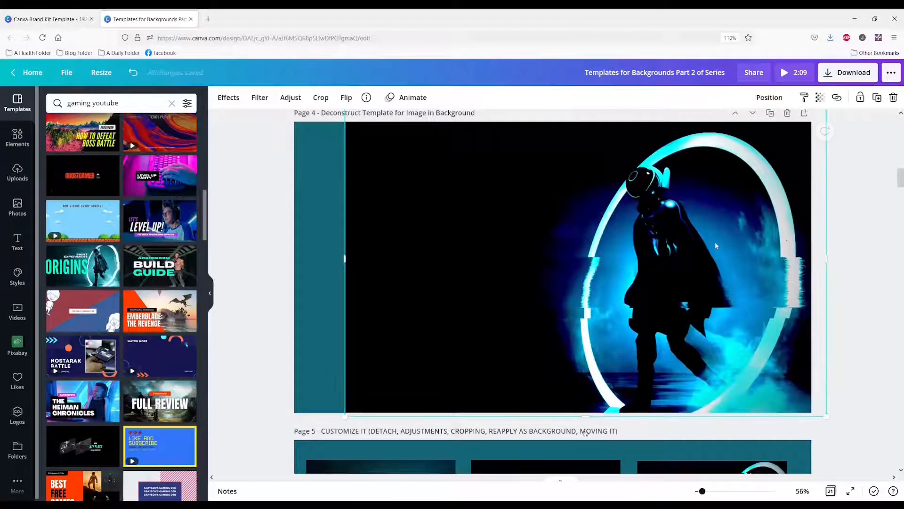
double_click(715, 241)
left_click_drag(740, 243, 762, 243)
left_click(250, 256)
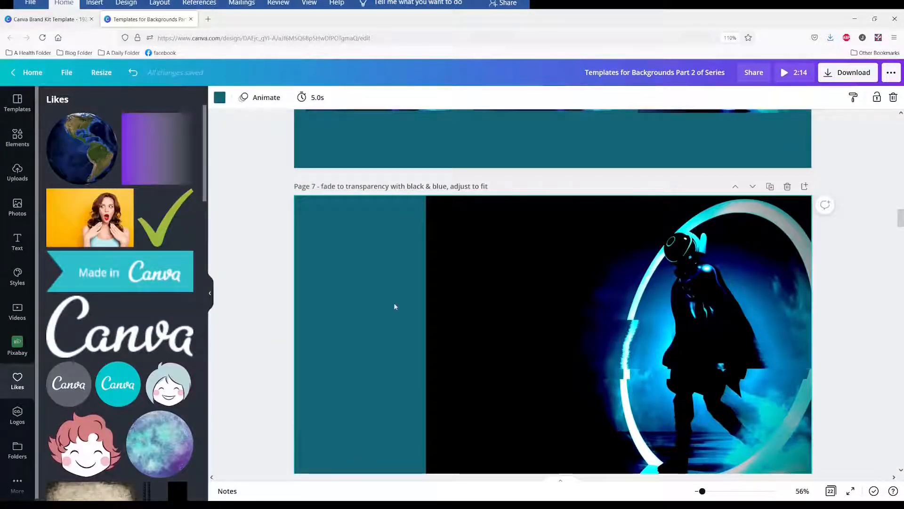
Crop the left side of the page 7 figure image so its size is 1,433 × 1,080
scroll(394, 304, "up", 5)
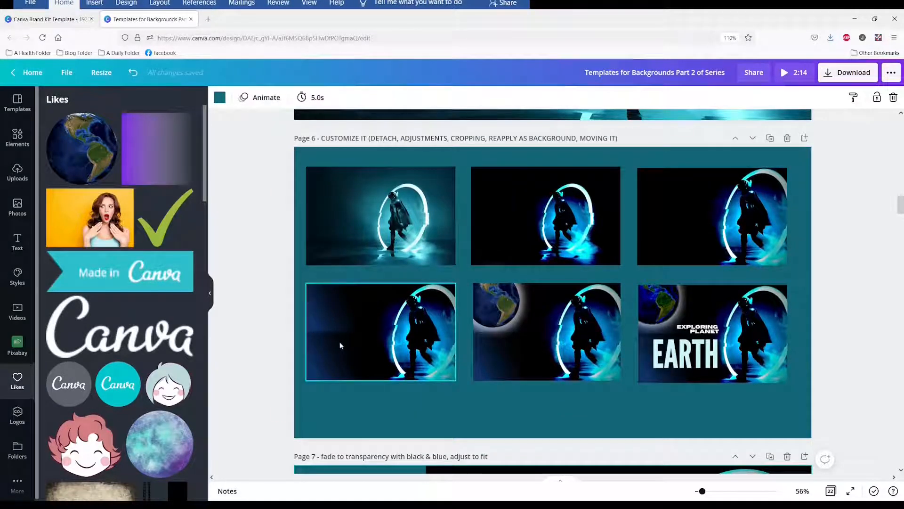
scroll(340, 344, "down", 5)
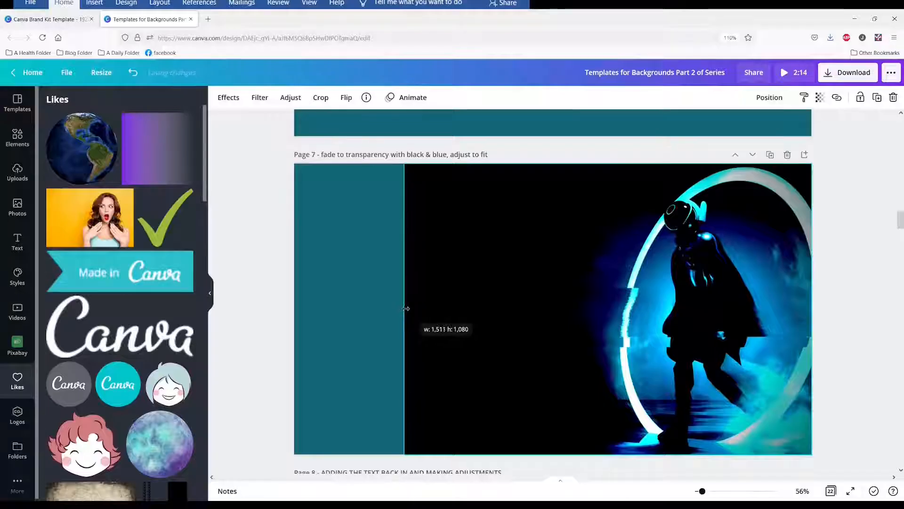
left_click_drag(405, 309, 426, 310)
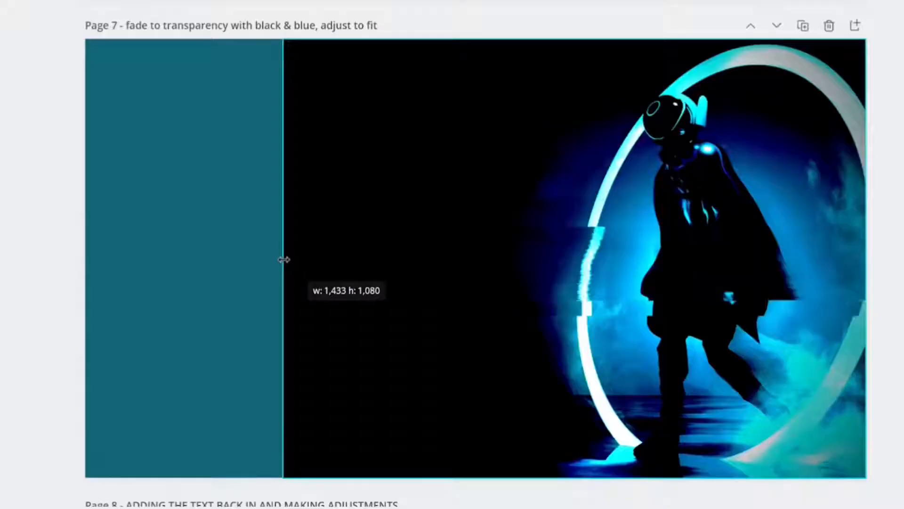
left_click_drag(284, 260, 289, 258)
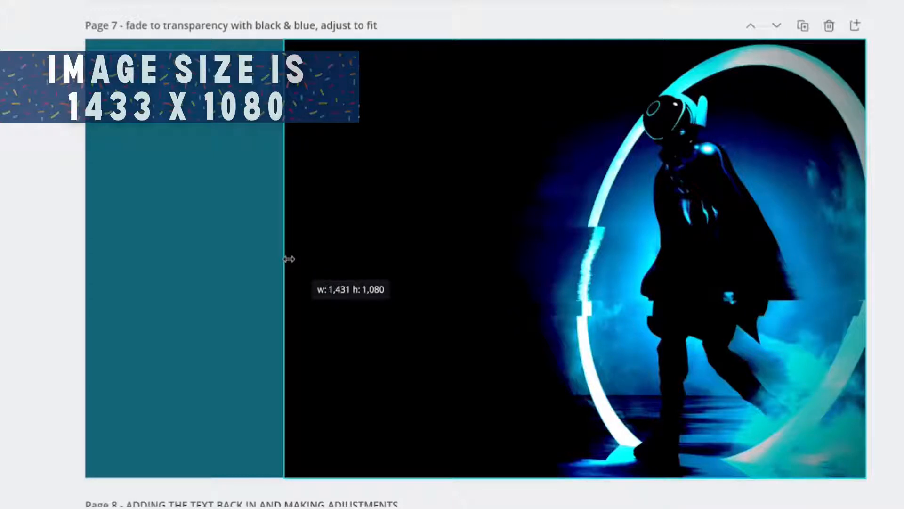
left_click_drag(289, 259, 284, 258)
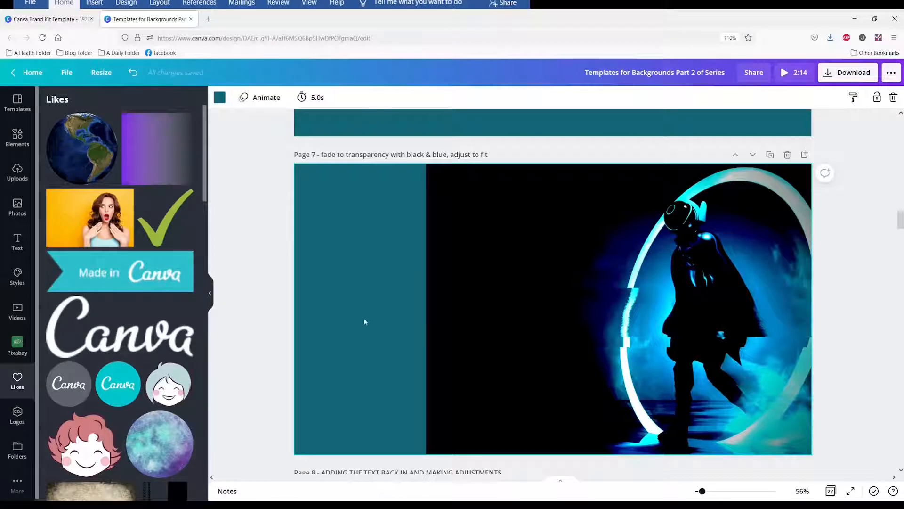
Add the liked purple gradient to page 7 and enlarge it to the full page height against the page's left edge
left_click(140, 149)
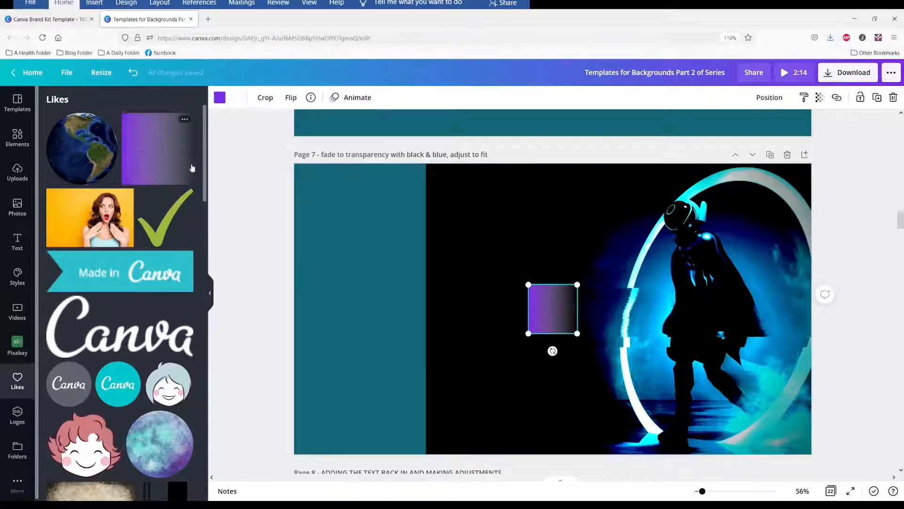
left_click_drag(556, 312, 632, 464)
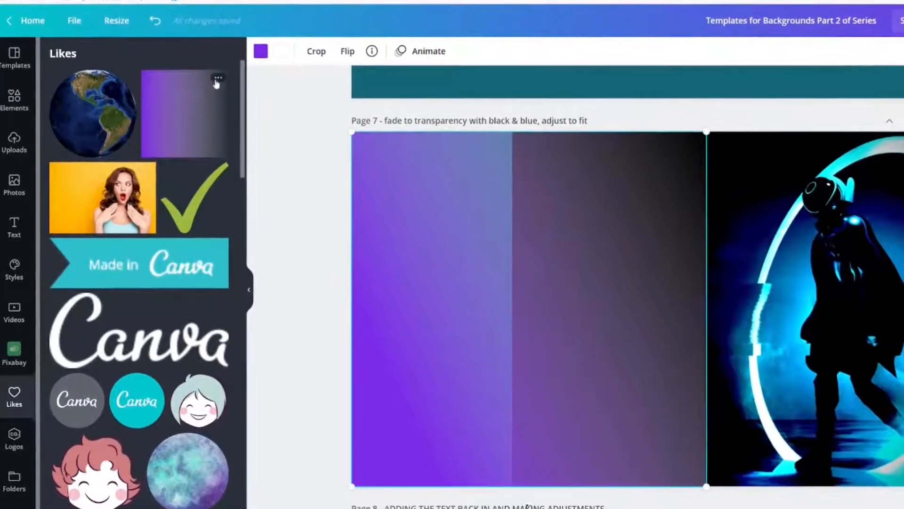
Check the purple gradient's details among the liked items and in the "fade to transparency" element search
left_click(218, 78)
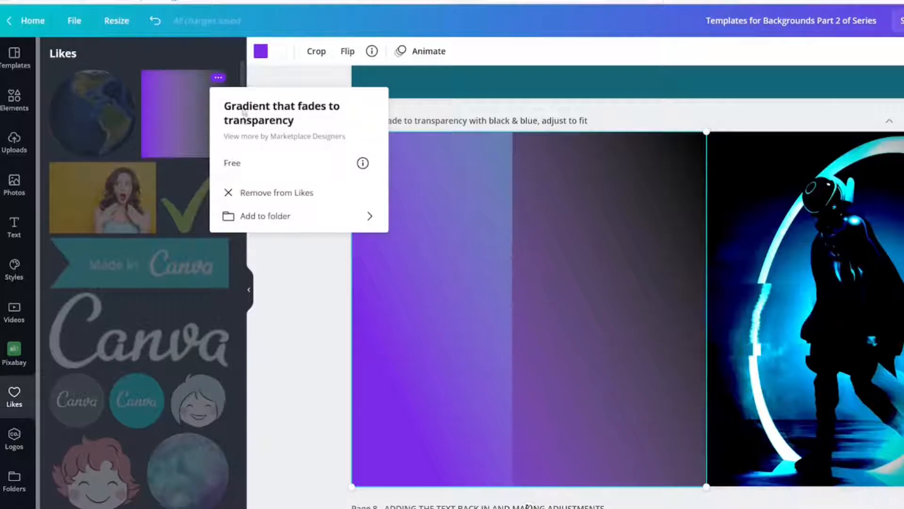
left_click(14, 97)
left_click(14, 97)
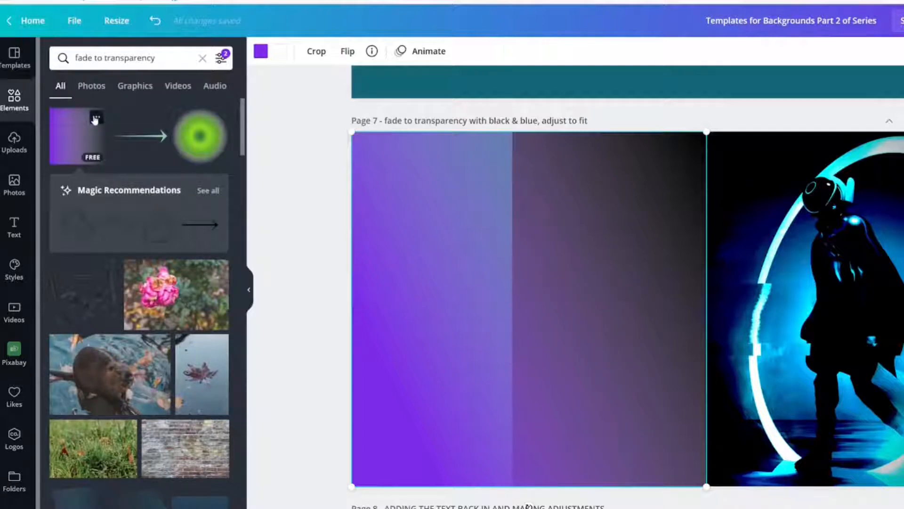
left_click(96, 118)
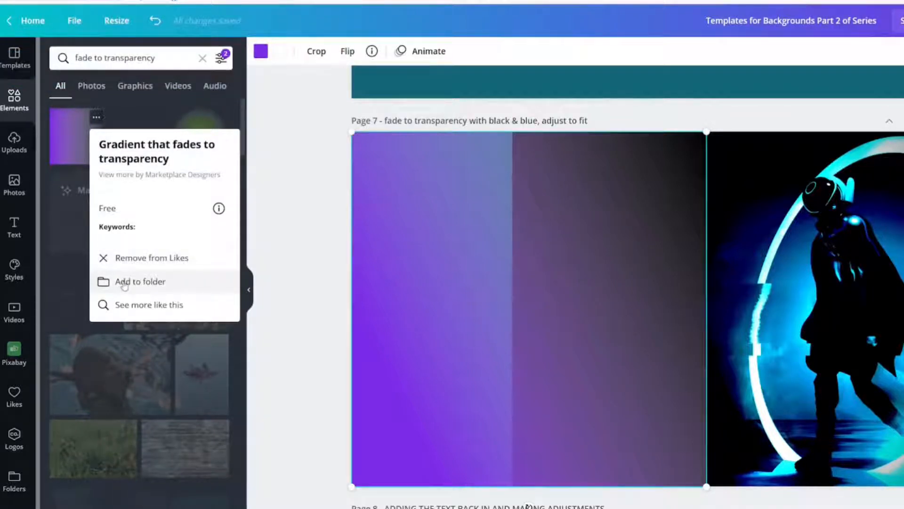
left_click(298, 228)
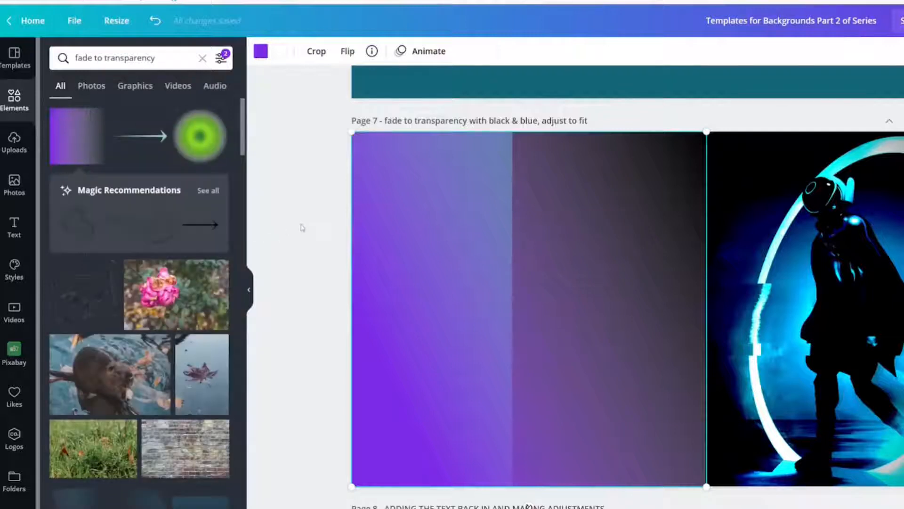
Recolor the page 7 gradient, changing purple to black and white to dark blue (#0D3162)
left_click(386, 245)
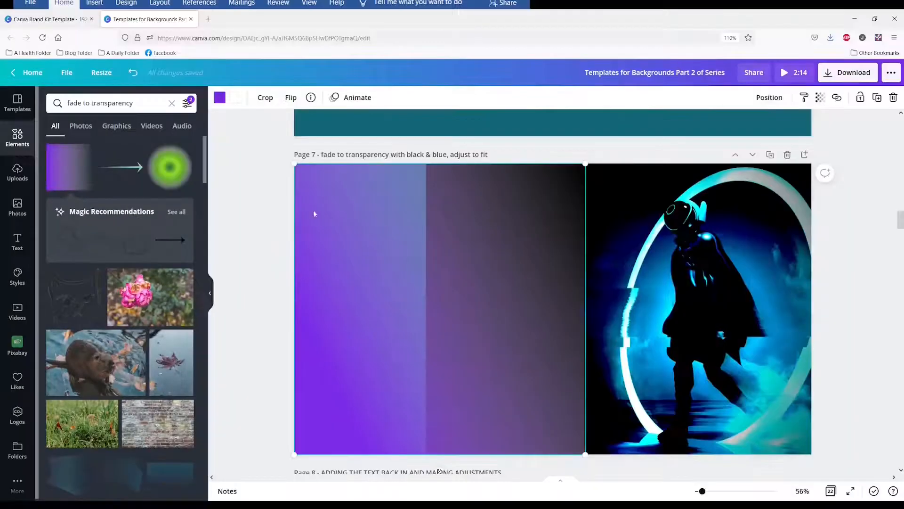
left_click(219, 100)
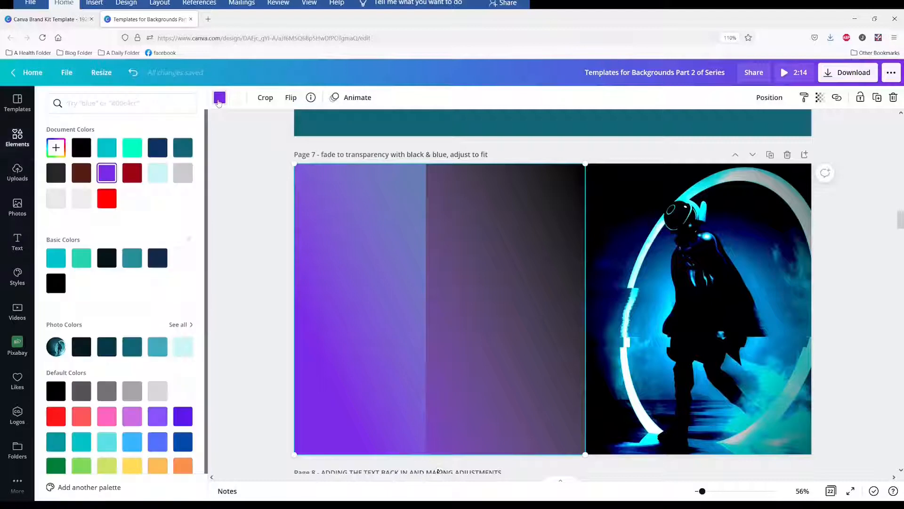
left_click(79, 150)
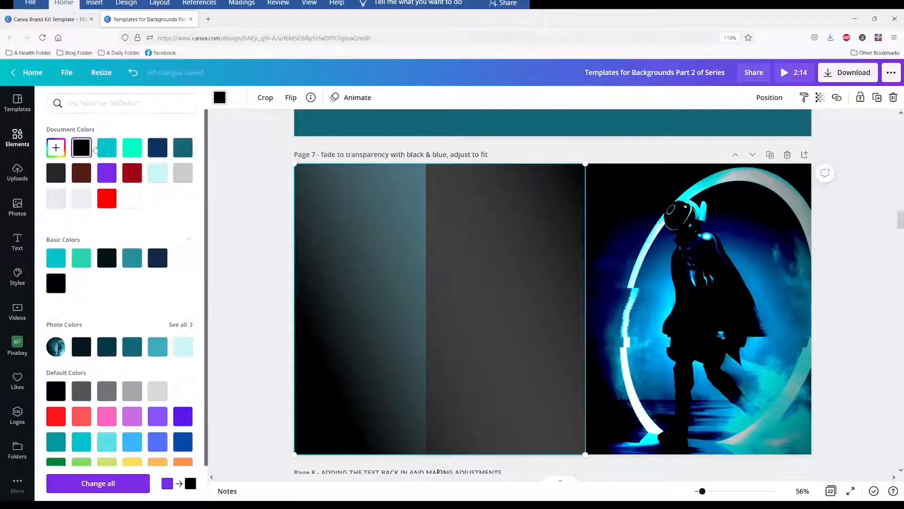
left_click(236, 99)
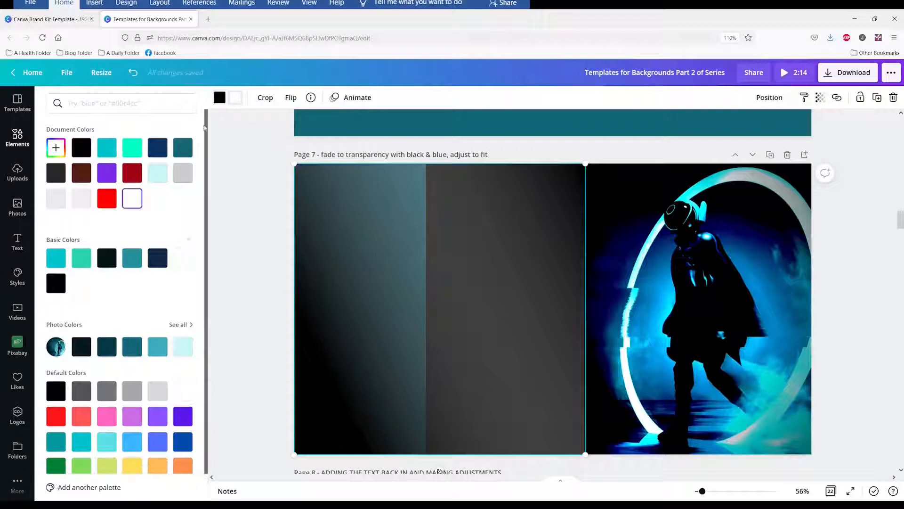
left_click(157, 149)
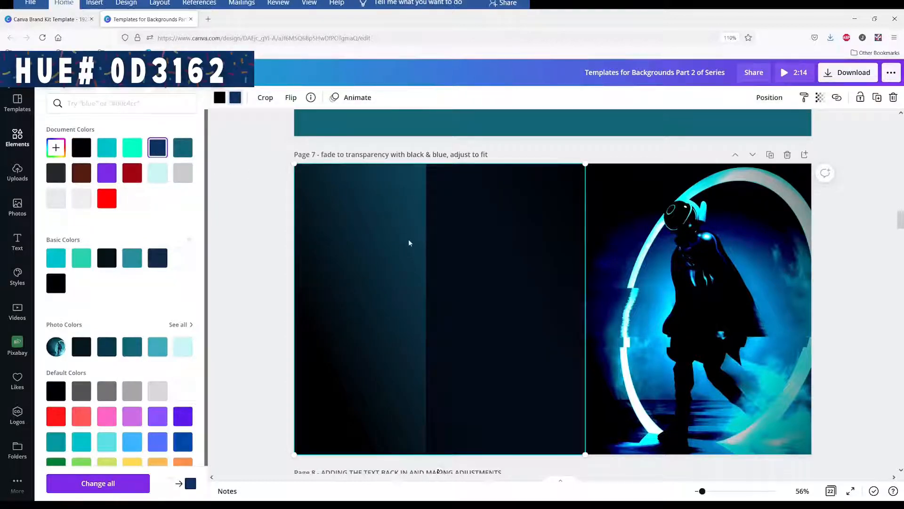
Move the gradient left until its right edge meets the figure image's left edge, and flip it horizontally
left_click_drag(422, 258, 275, 257)
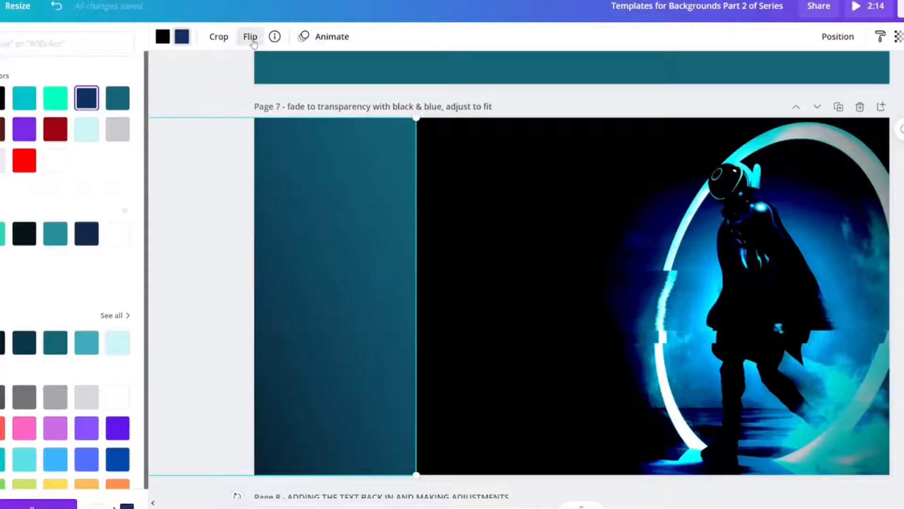
left_click(251, 40)
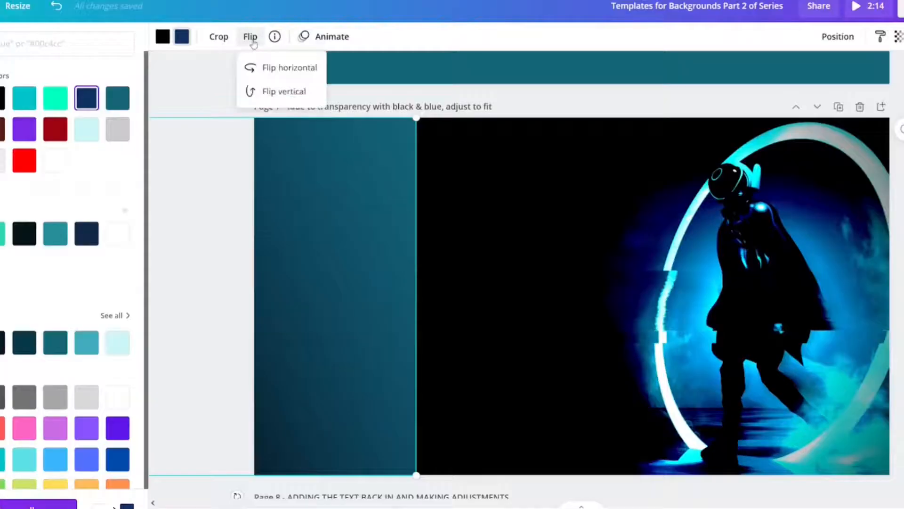
left_click(267, 69)
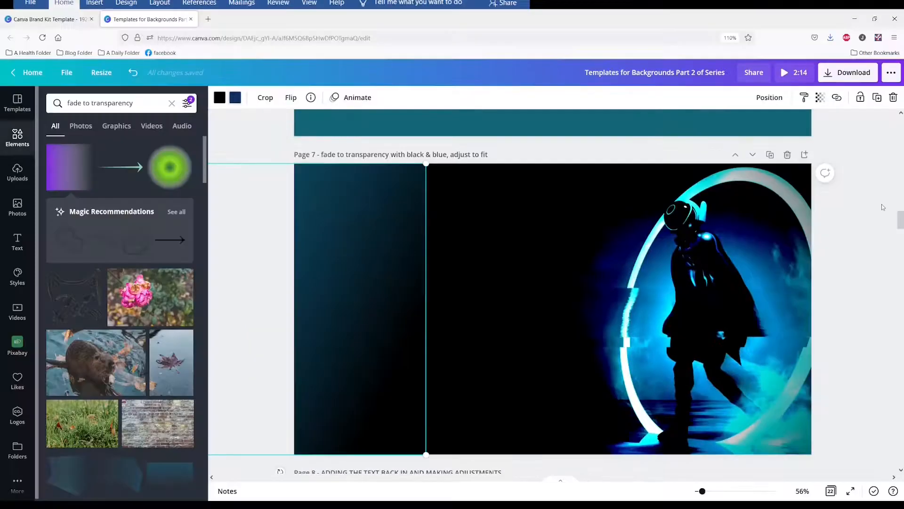
left_click(527, 258)
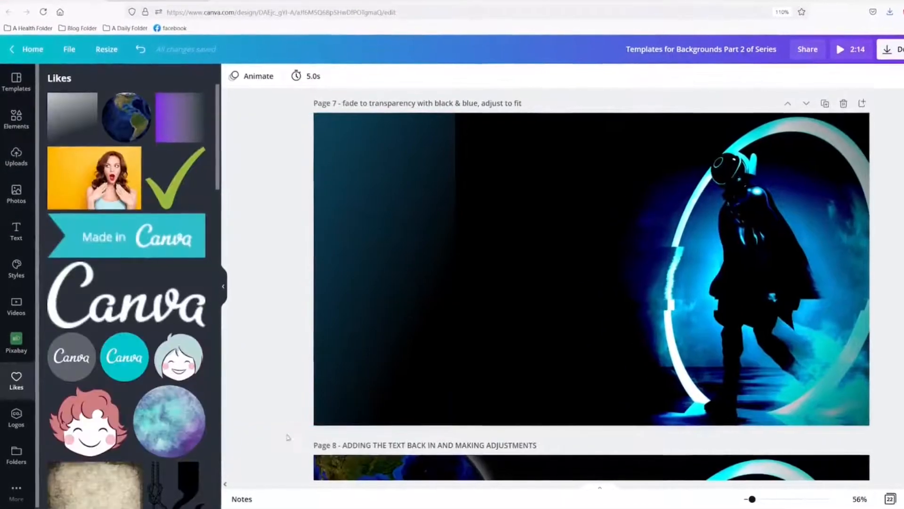
Add the liked Planet Earth illustration to page 7, enlarge it to about half the page height, and place it left of the figure
left_click(143, 97)
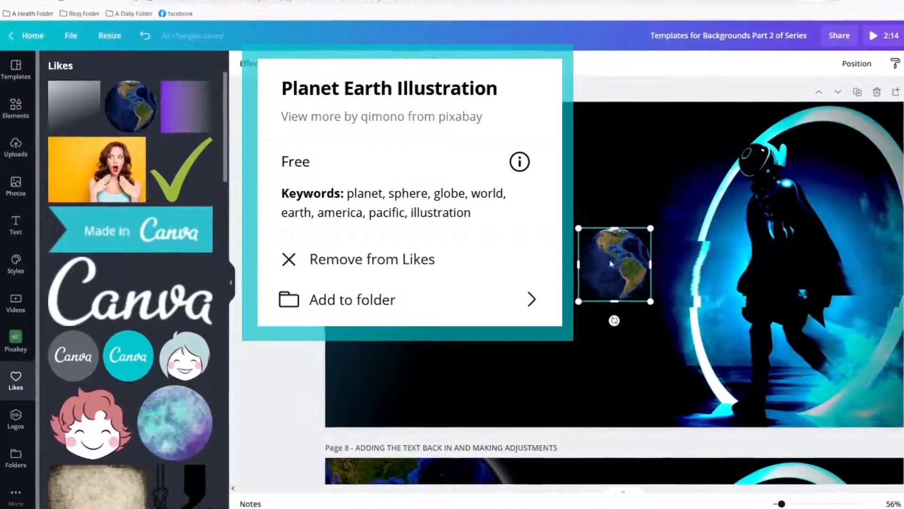
left_click_drag(612, 272, 476, 232)
left_click_drag(519, 261, 622, 361)
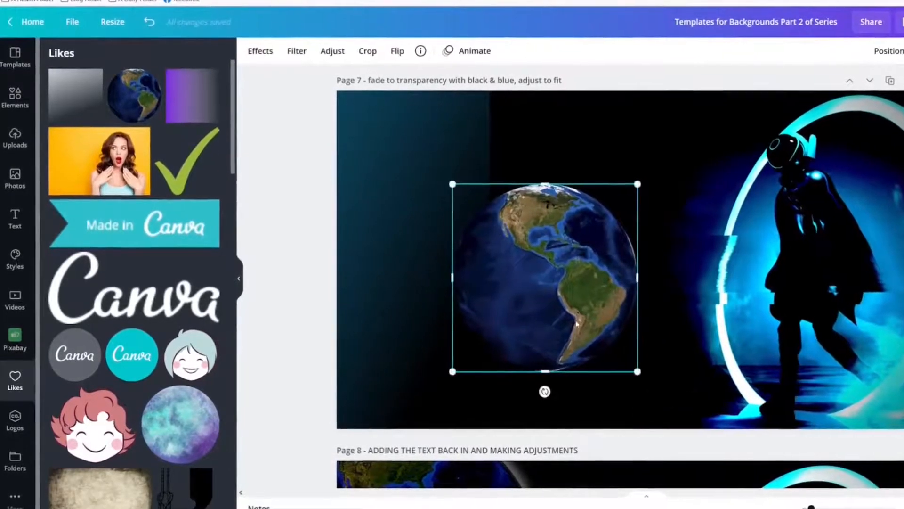
left_click_drag(561, 293, 532, 265)
Copy the filter code from page 7's figure image and paste it into the Earth illustration's adjustments
scroll(532, 263, "down", 1)
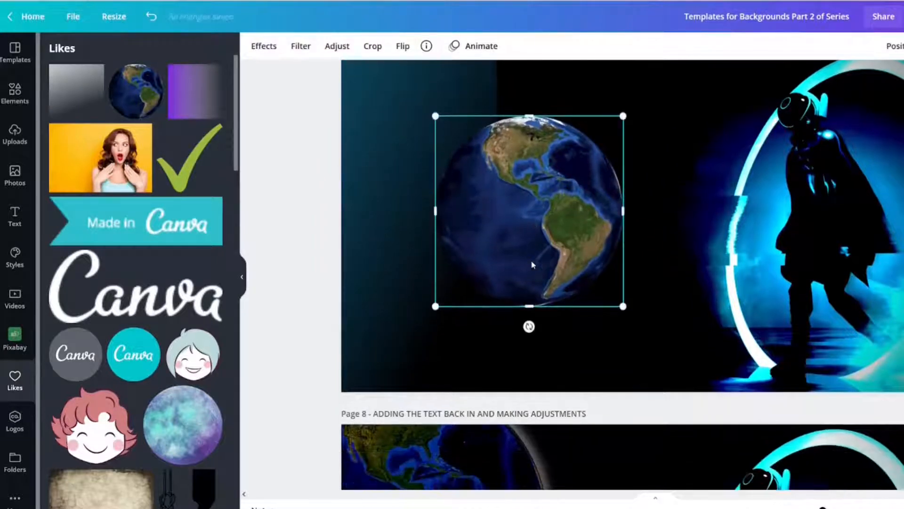
scroll(531, 261, "down", 1)
scroll(531, 262, "down", 1)
scroll(531, 265, "up", 3)
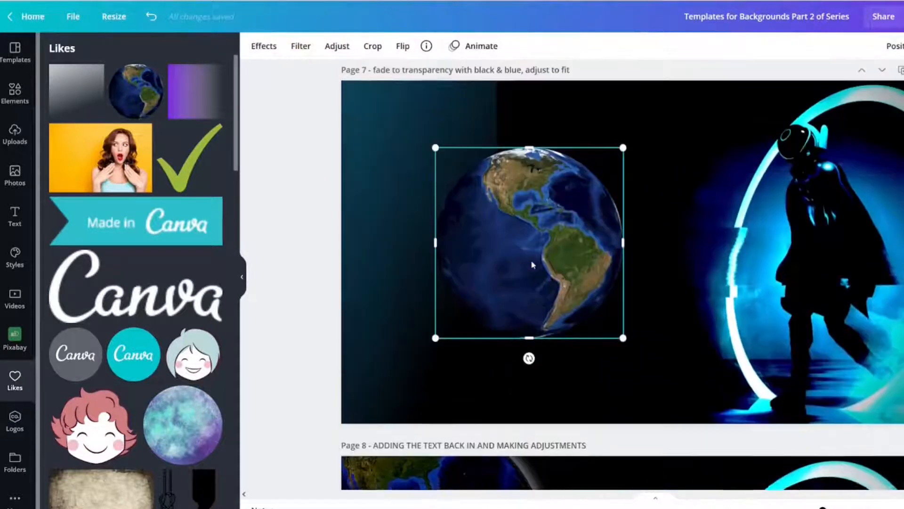
left_click(729, 244)
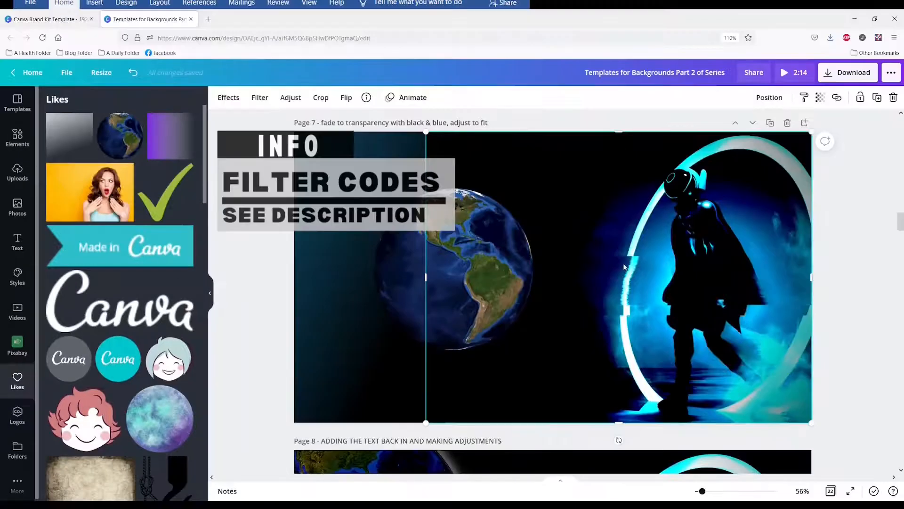
left_click(283, 98)
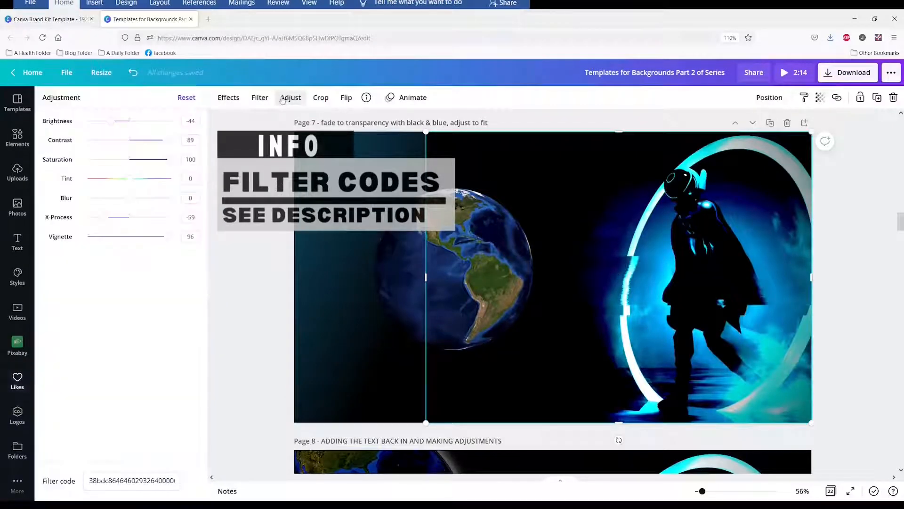
left_click(126, 478)
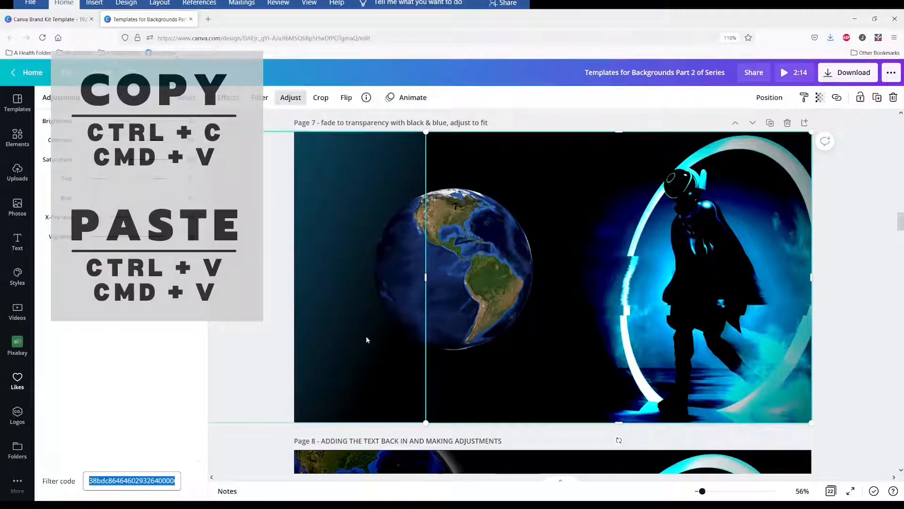
left_click(440, 292)
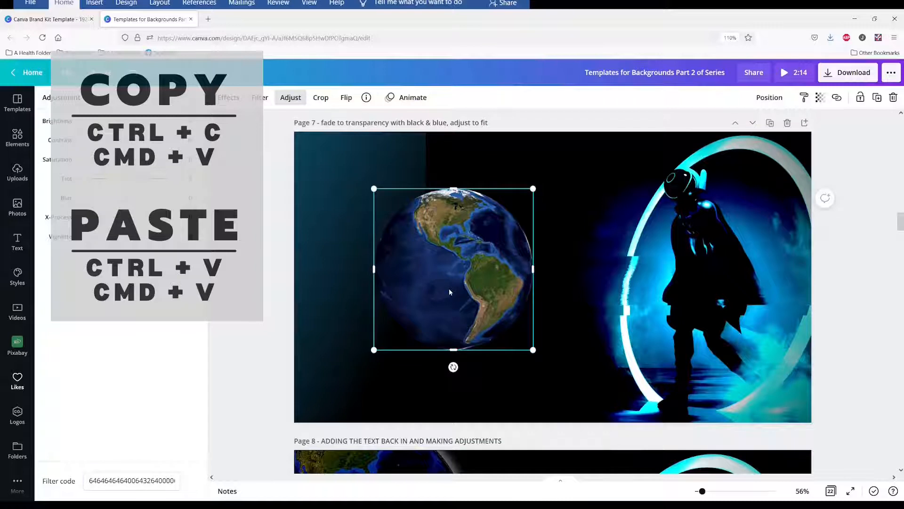
left_click(124, 481)
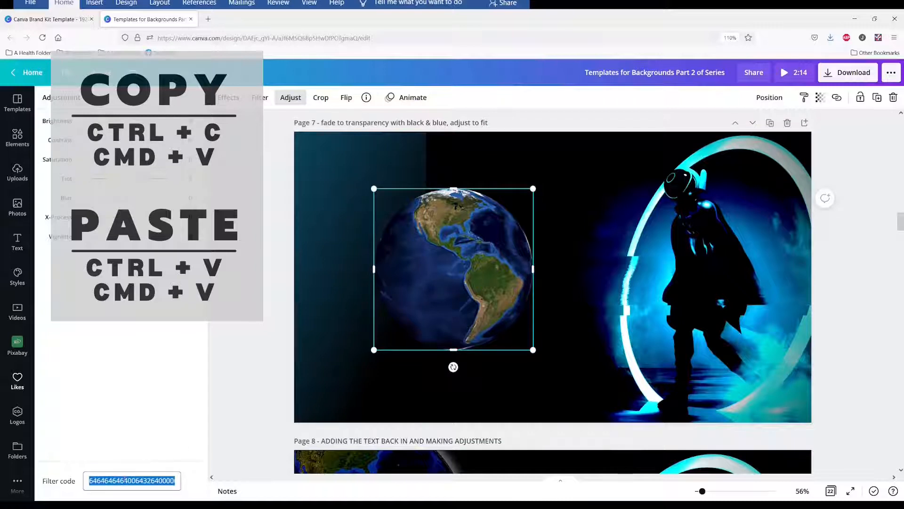
key("ctrl+v")
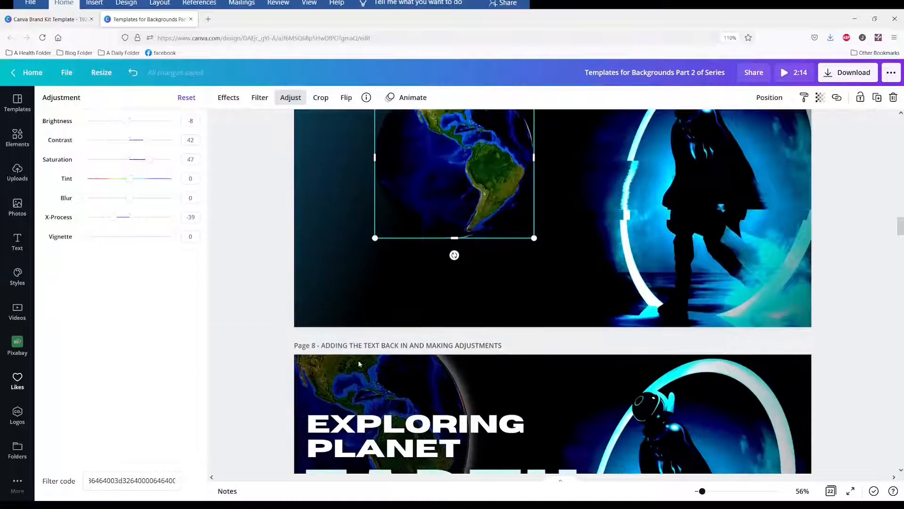
Compare the Earth adjustments on pages 7 and 8, and set the page 7 Earth's brightness to -15
left_click(347, 377)
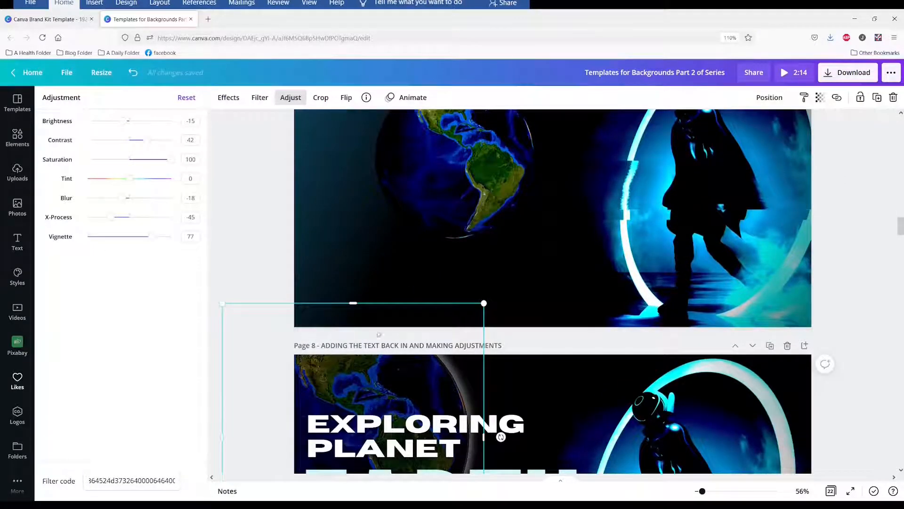
scroll(351, 364, "up", 2)
left_click(452, 254)
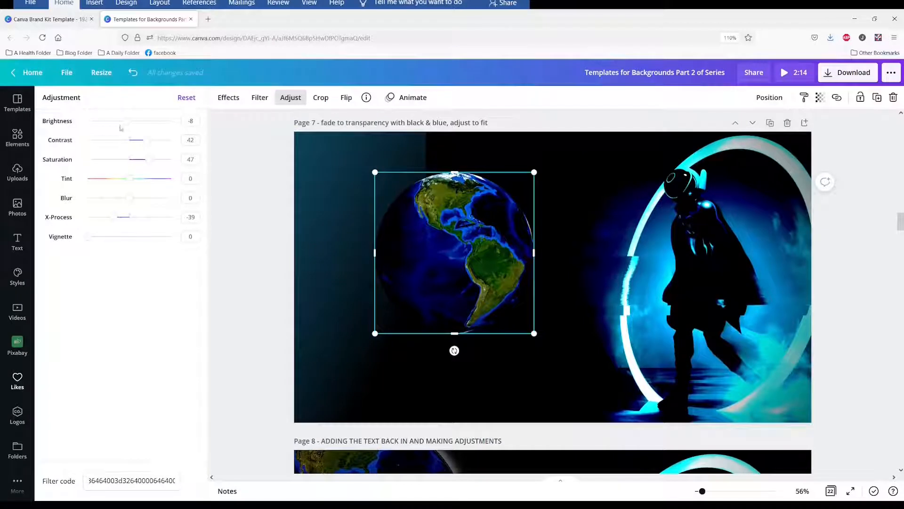
left_click_drag(129, 122, 124, 122)
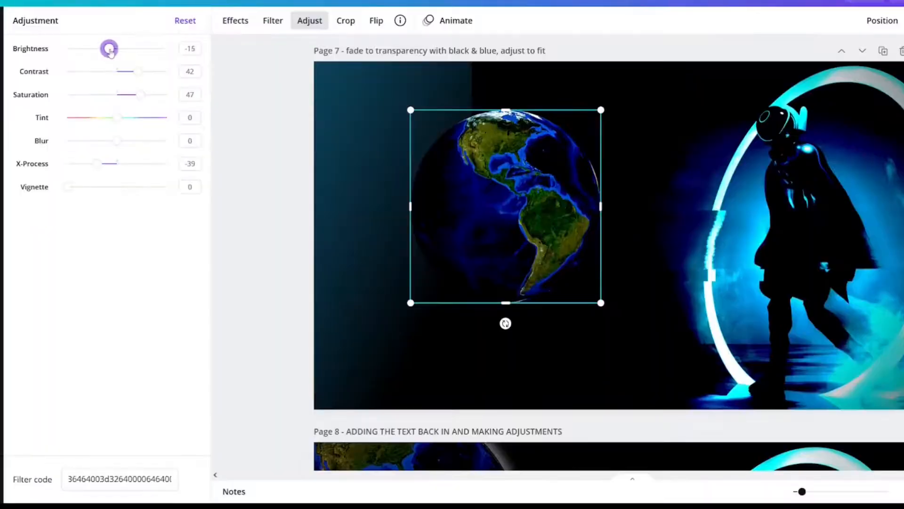
scroll(399, 255, "down", 3)
left_click(414, 358)
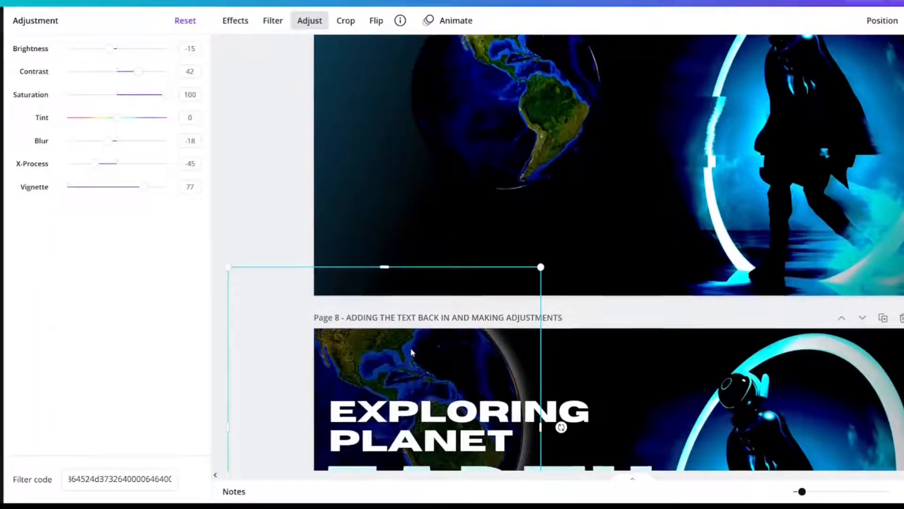
scroll(493, 241, "up", 2)
left_click(493, 189)
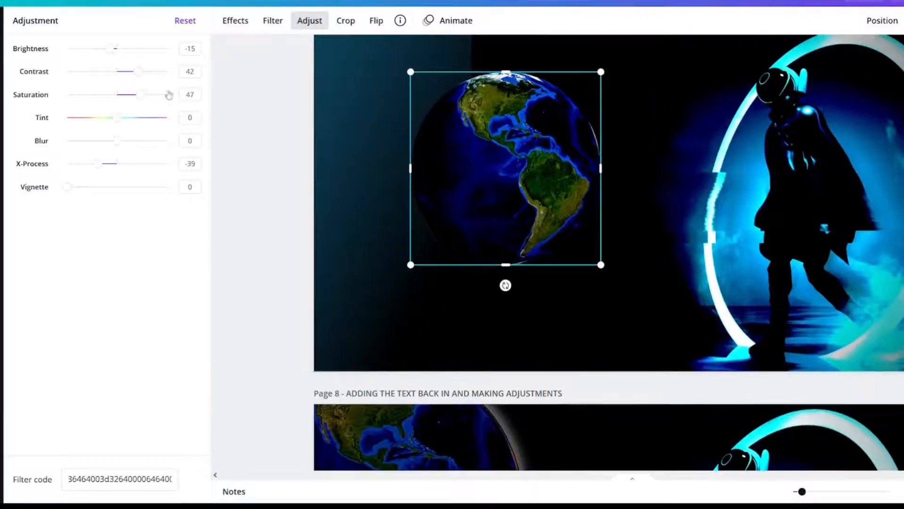
Set X-Process to -29 on the page 8 Earth, and copy its filter code onto the page 7 Earth
left_click(103, 164)
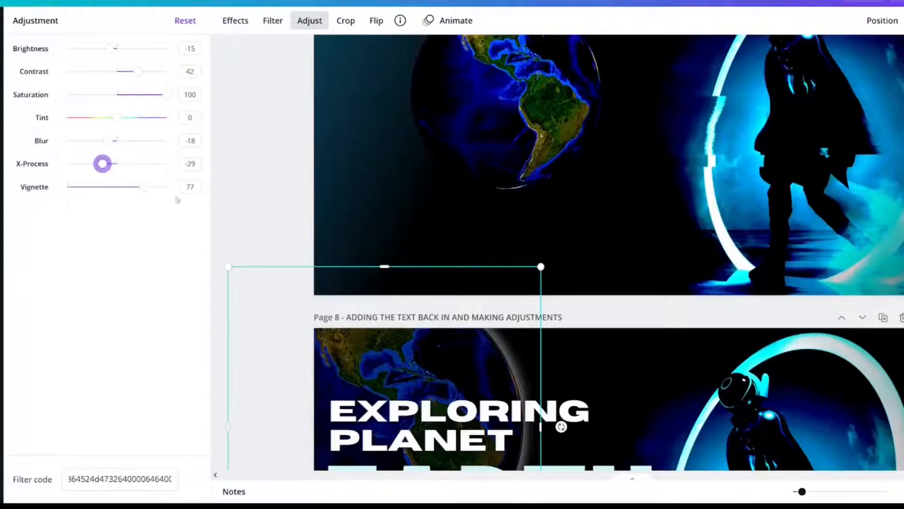
left_click(171, 479)
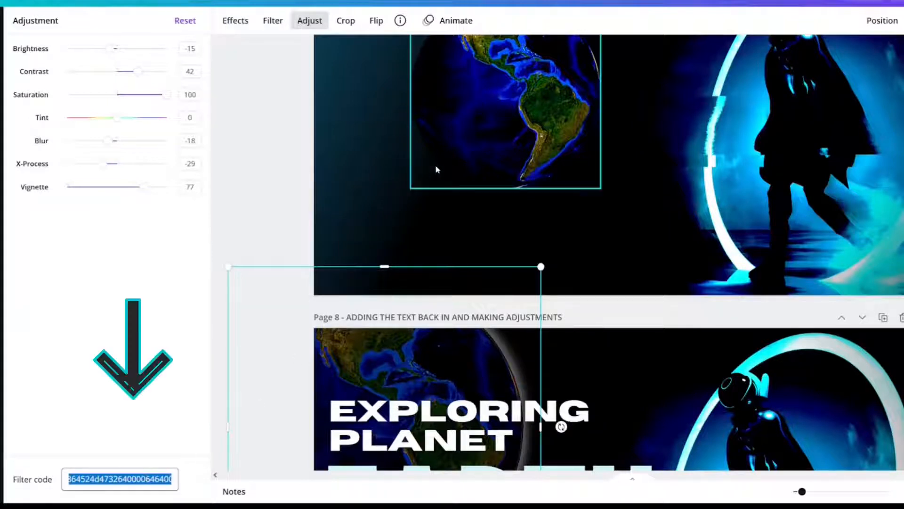
left_click(486, 125)
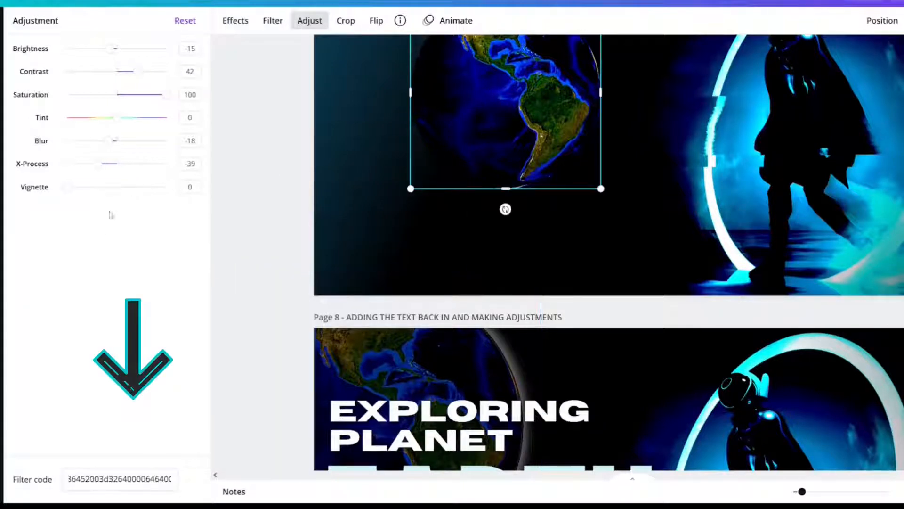
left_click(106, 478)
key("ctrl+v")
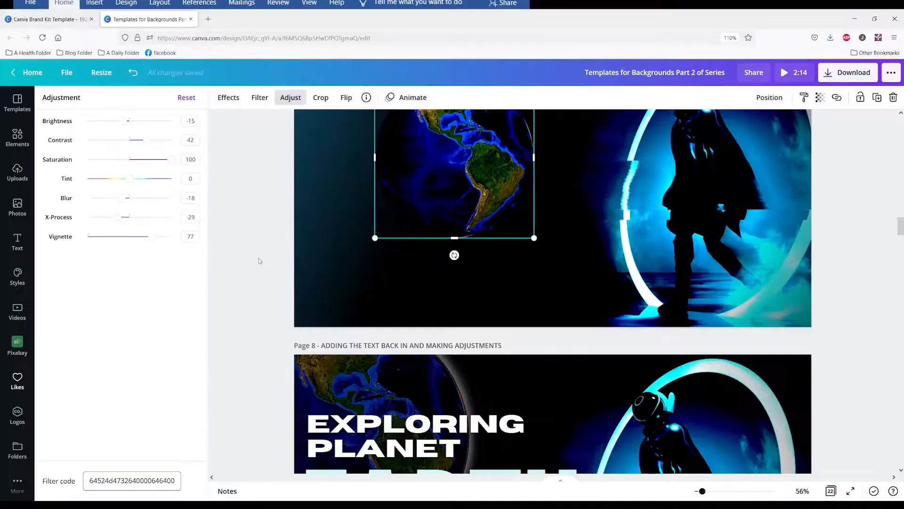
left_click(281, 202)
Add a Glow shadow effect to the page 7 Earth and set the glow color to white
scroll(280, 202, "up", 3)
scroll(492, 223, "down", 1)
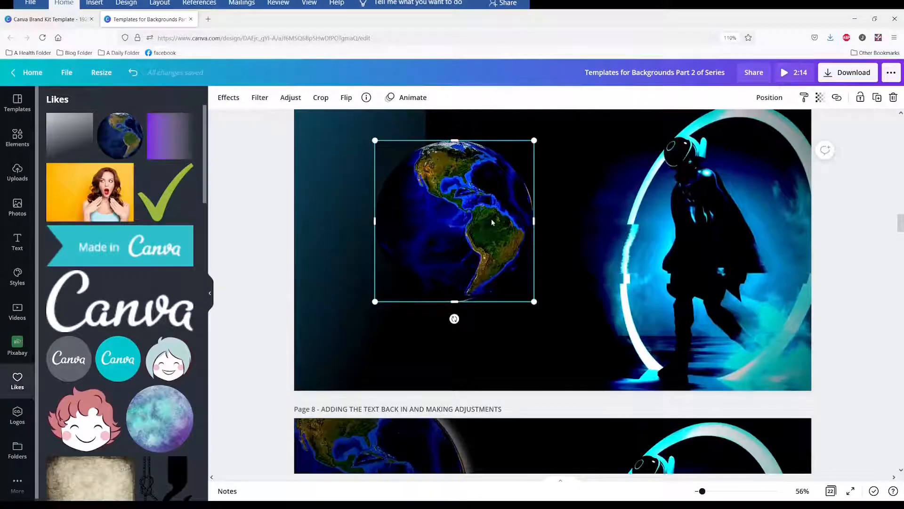
left_click(229, 97)
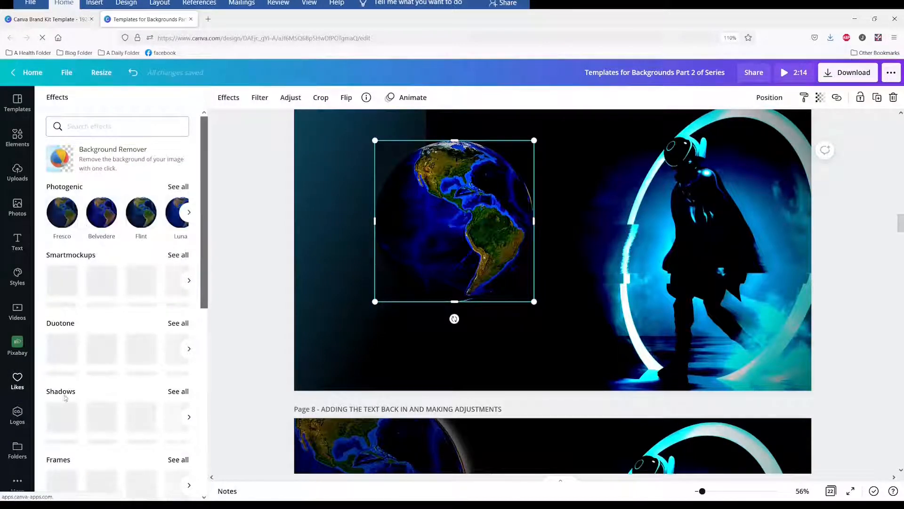
left_click(179, 393)
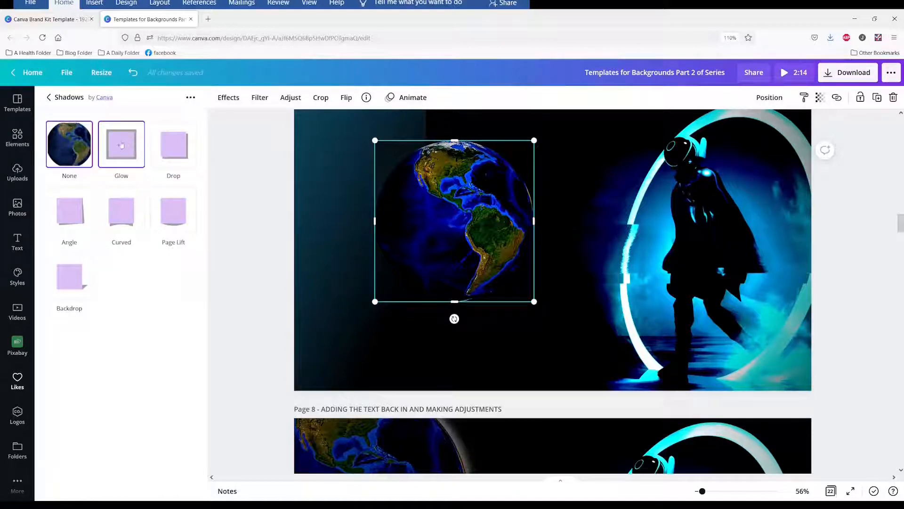
left_click(121, 145)
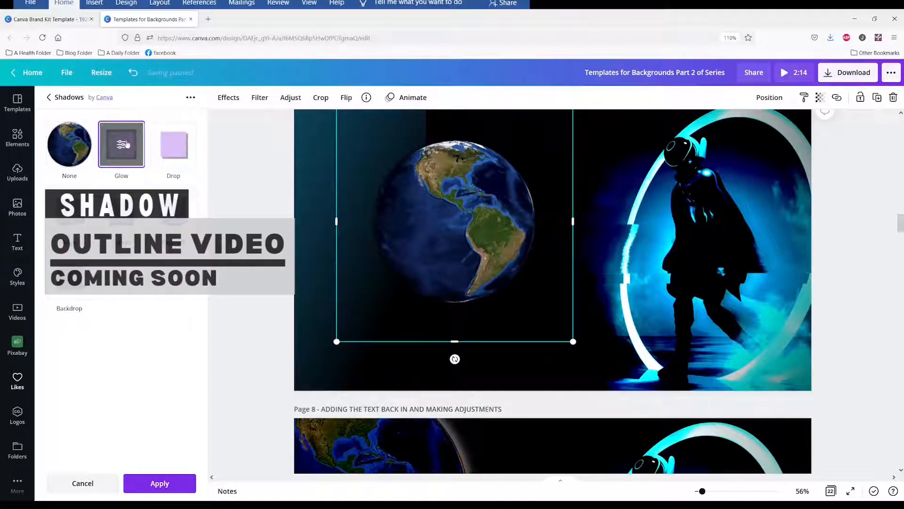
left_click(122, 146)
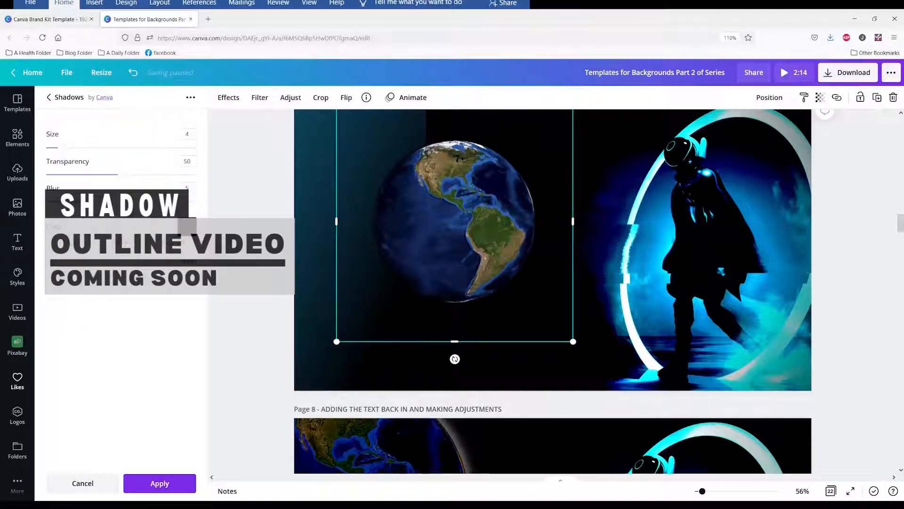
left_click(187, 226)
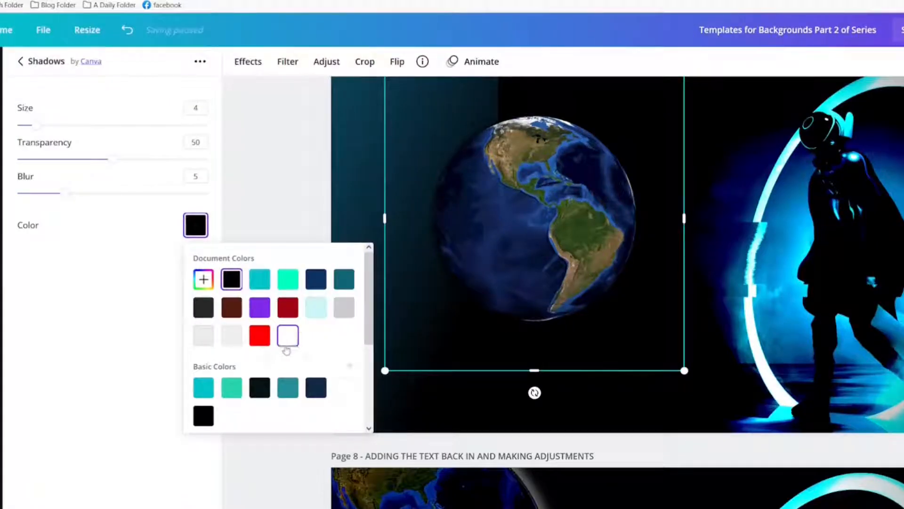
left_click(288, 336)
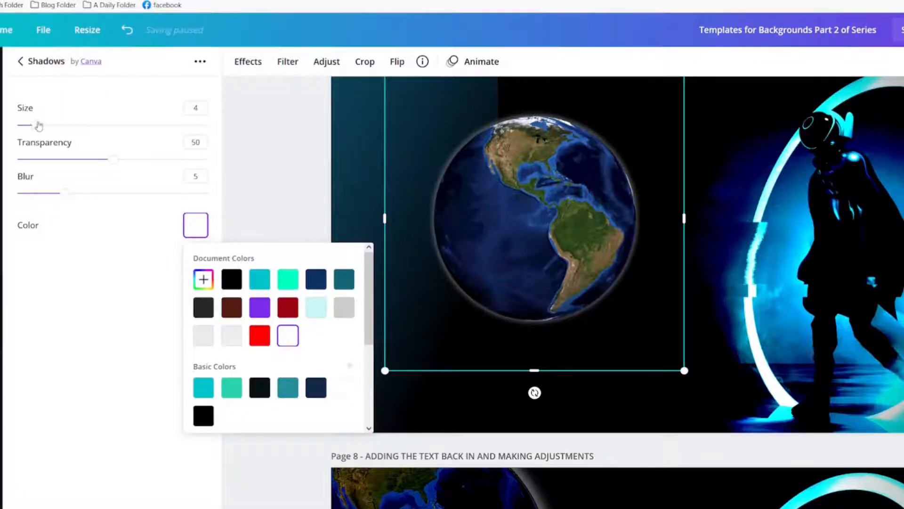
Set the Earth's glow to size 10, transparency 66 and blur 8, and apply the effect
left_click_drag(37, 125, 66, 128)
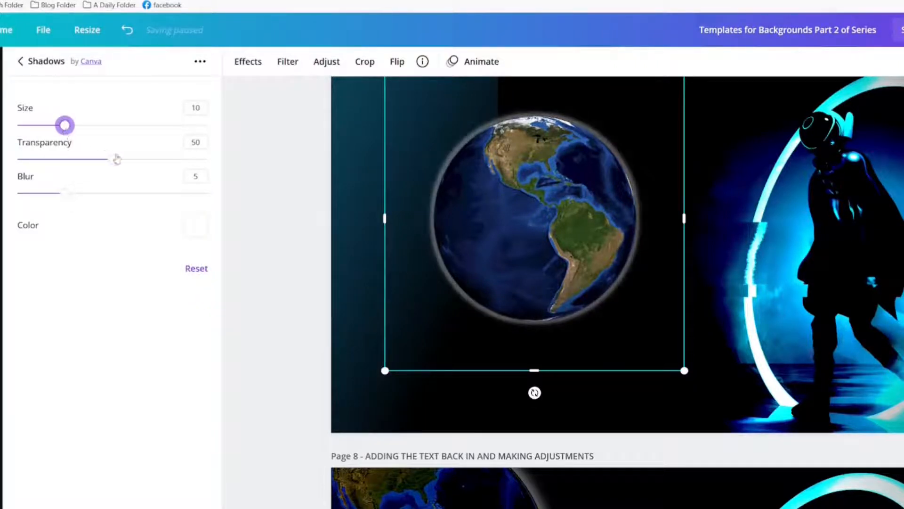
left_click_drag(117, 160, 143, 160)
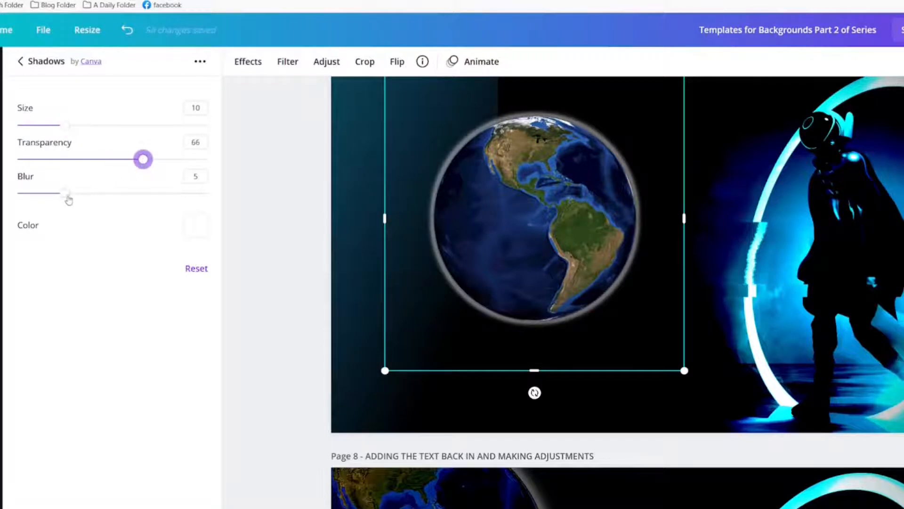
left_click_drag(69, 200, 96, 199)
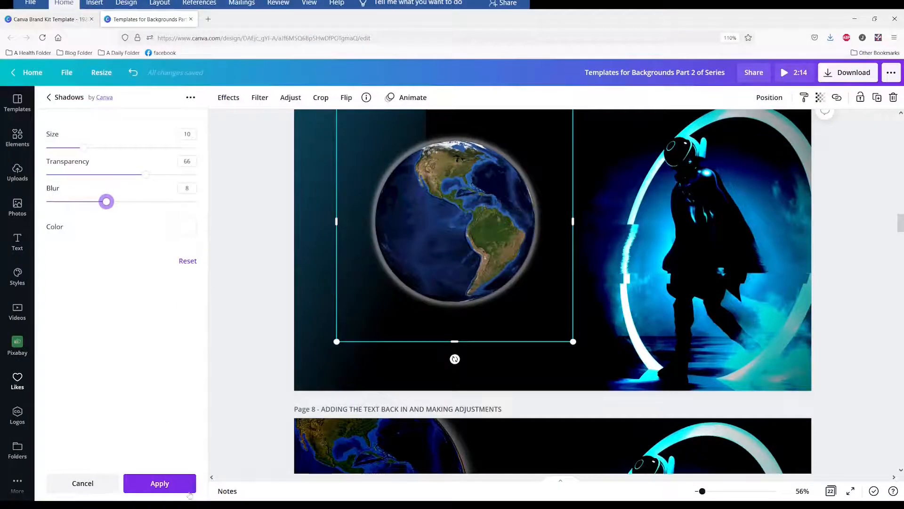
left_click(173, 483)
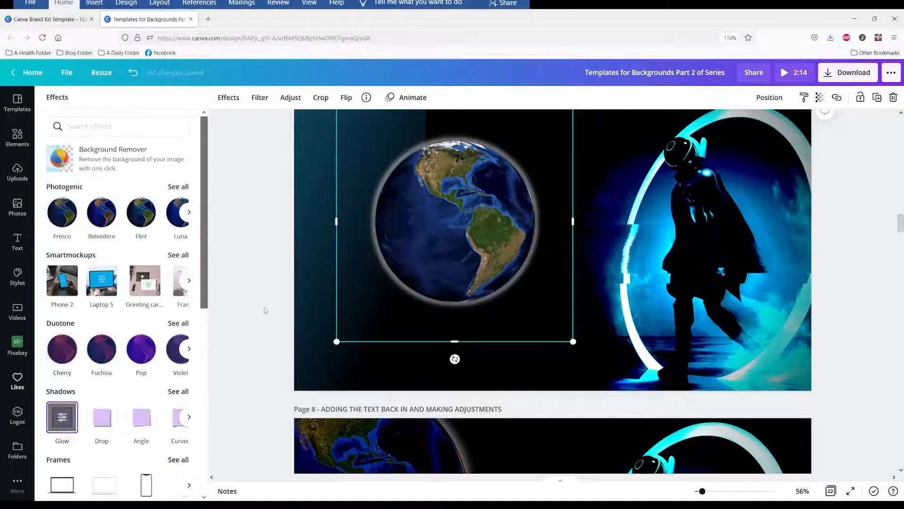
Move the glowing Earth into the upper-left corner of page 7, partly beyond the page's edges
key("ctrl+z")
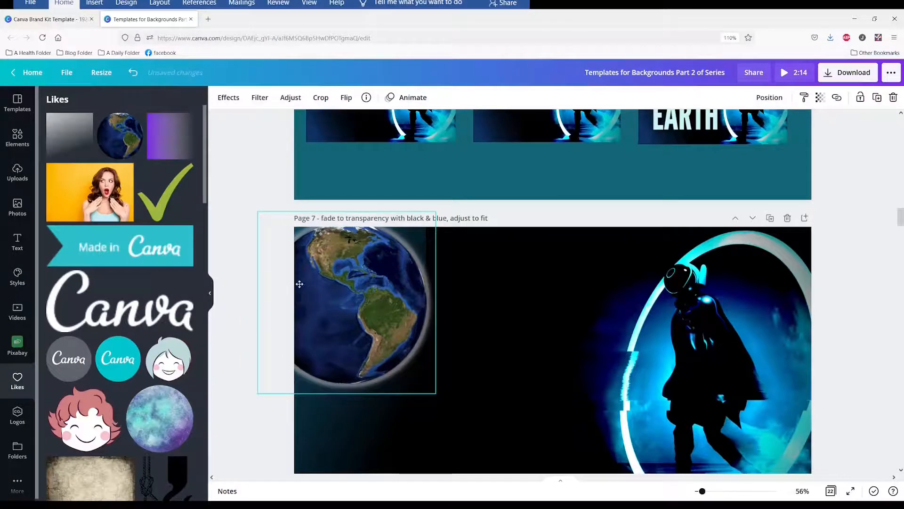
key("ctrl+z")
left_click(290, 398)
scroll(290, 398, "up", 2)
scroll(290, 399, "down", 2)
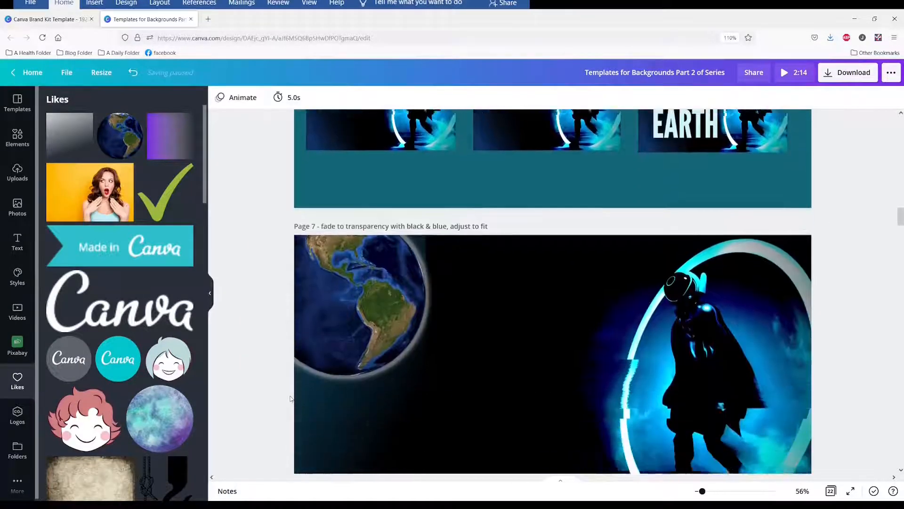
Copy the "SAINT EXPERIMENT: ORIGINS" text group from the original template page onto page 7, between the Earth and the figure
scroll(290, 398, "down", 5)
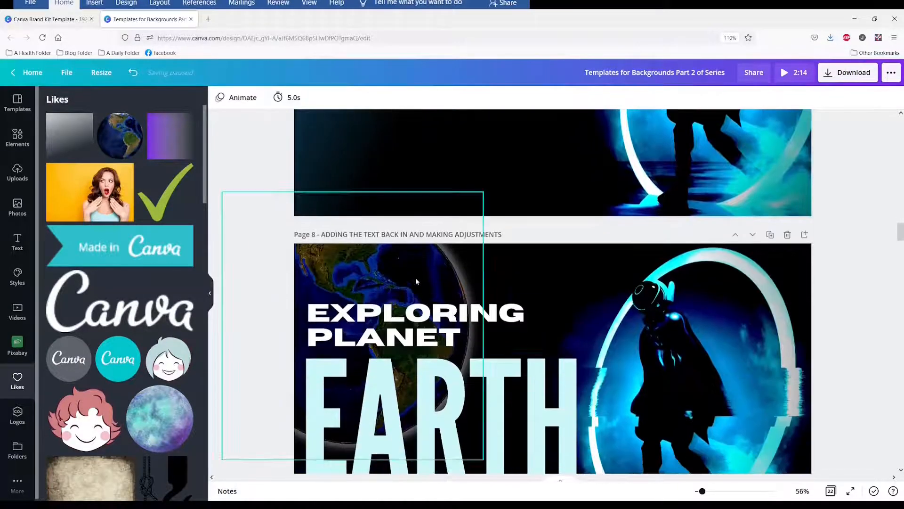
scroll(409, 280, "up", 5)
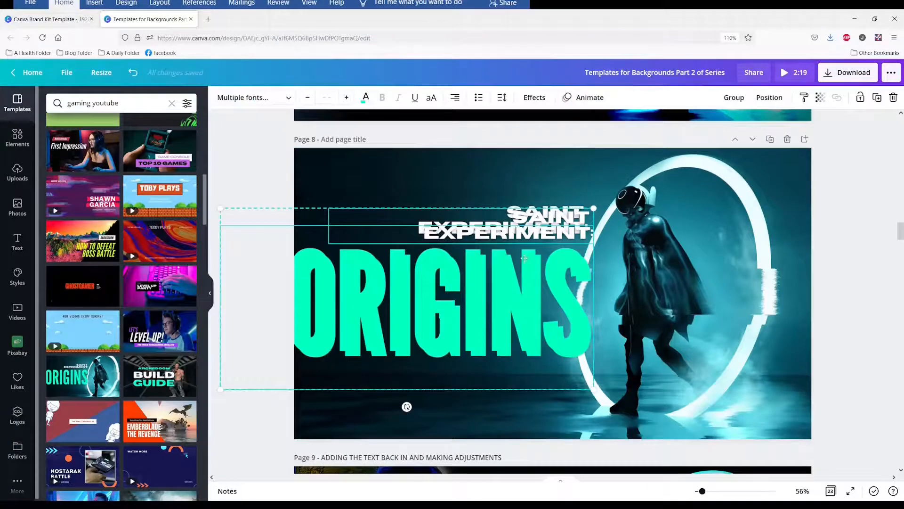
left_click_drag(524, 258, 532, 199)
left_click_drag(505, 231, 500, 239)
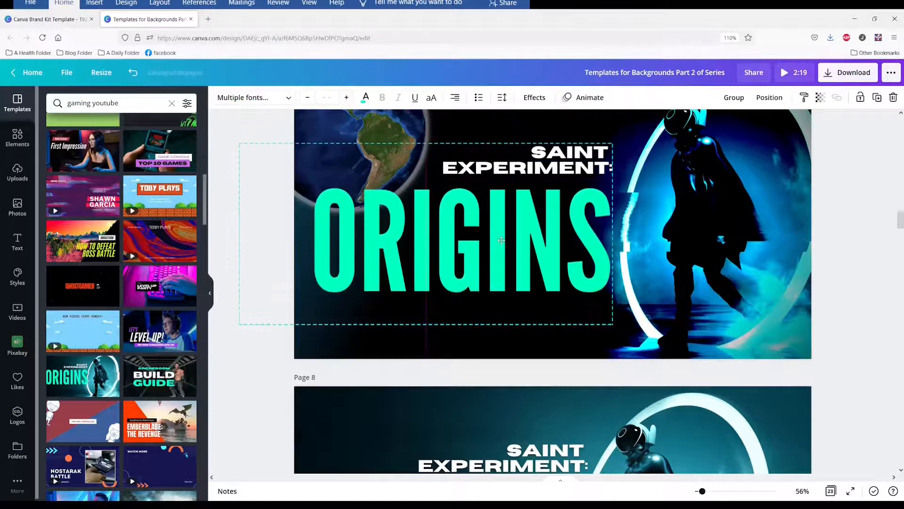
Duplicate page 8's "SAINT EXPERIMENT:" and "ORIGINS" text onto page 7 and delete that extra copy
scroll(500, 240, "down", 3)
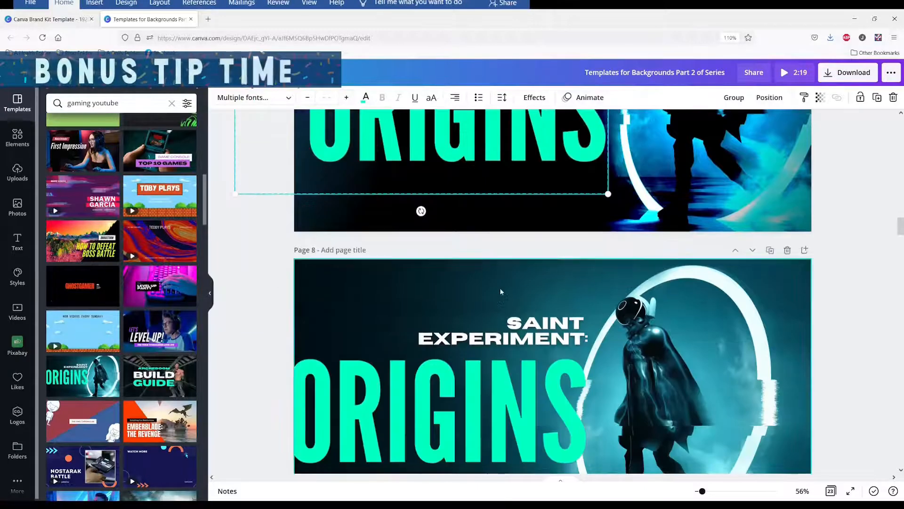
left_click(503, 331)
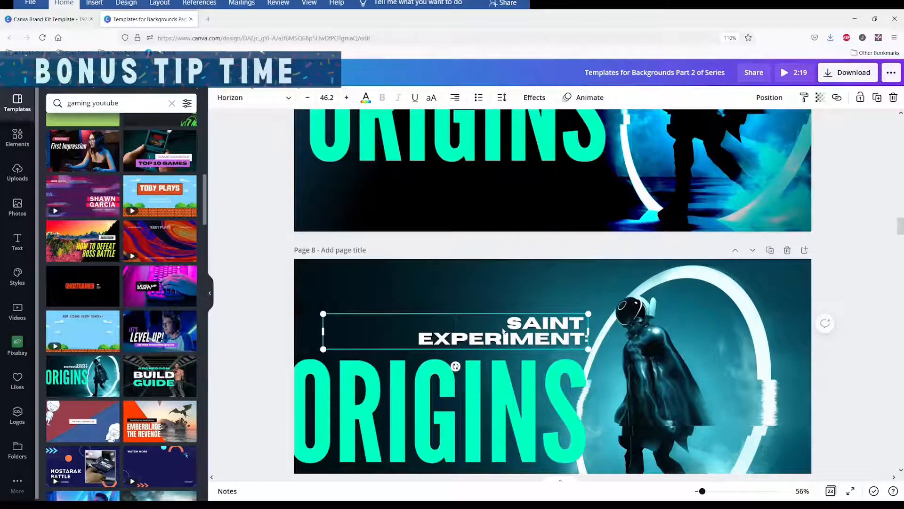
left_click(463, 410, "shift")
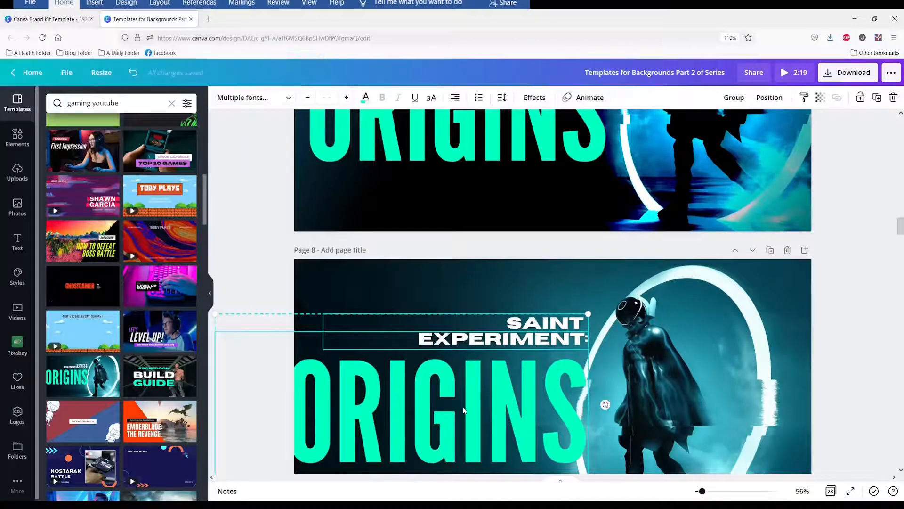
left_click(877, 99)
left_click_drag(492, 357, 617, 177)
key("Delete")
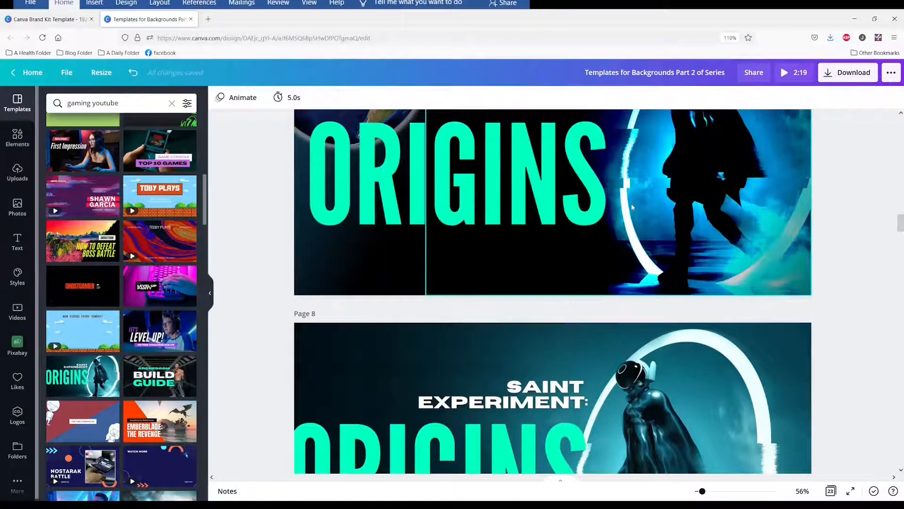
Replace the "ORIGINS" headline on page 7 with "EARTH"
scroll(633, 207, "up", 3)
double_click(456, 304)
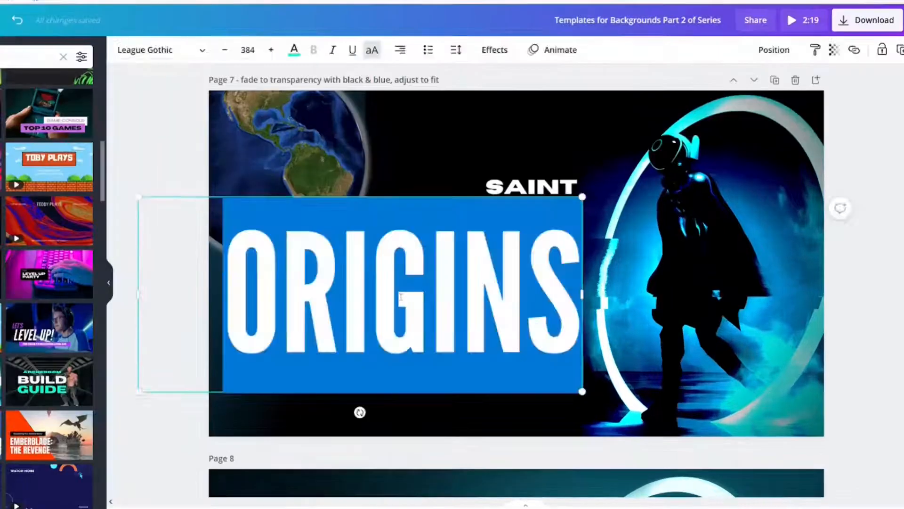
type("EARTH")
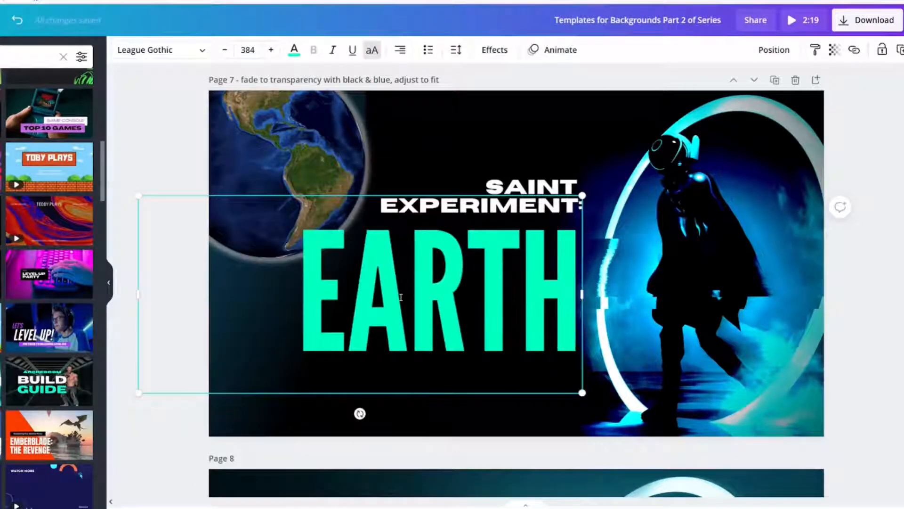
Replace "SAINT EXPERIMENT:" above the headline with "EXPLORING PLANET", split over two lines
left_click(530, 175)
left_click(527, 182)
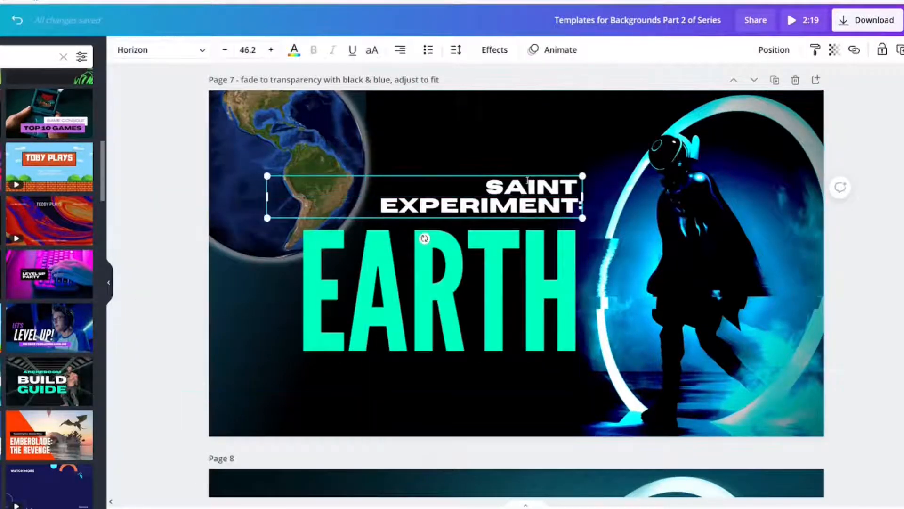
double_click(527, 182)
type("EXPLORING")
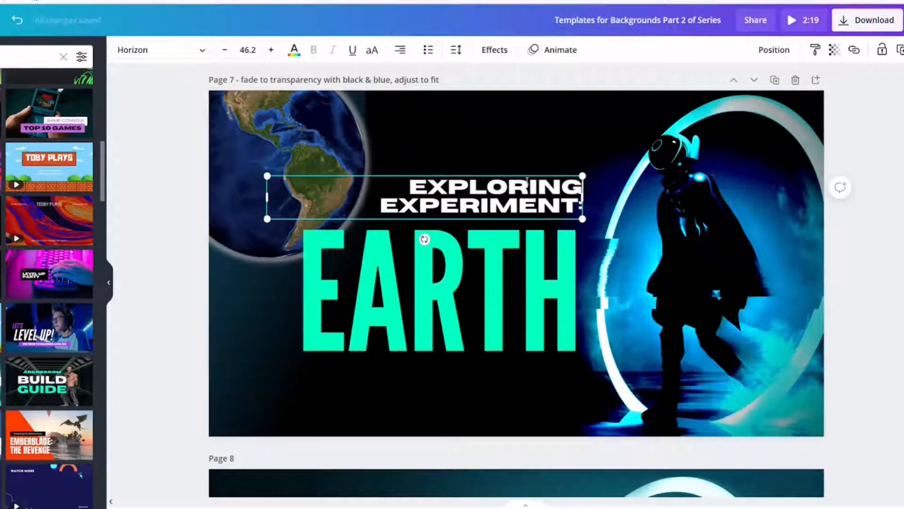
key("Delete")
key("Delete")
key("Delete")
key("Delete")
key("Delete")
key("Delete")
key("Delete")
key("Delete")
key("Delete")
key("Delete")
key("Delete")
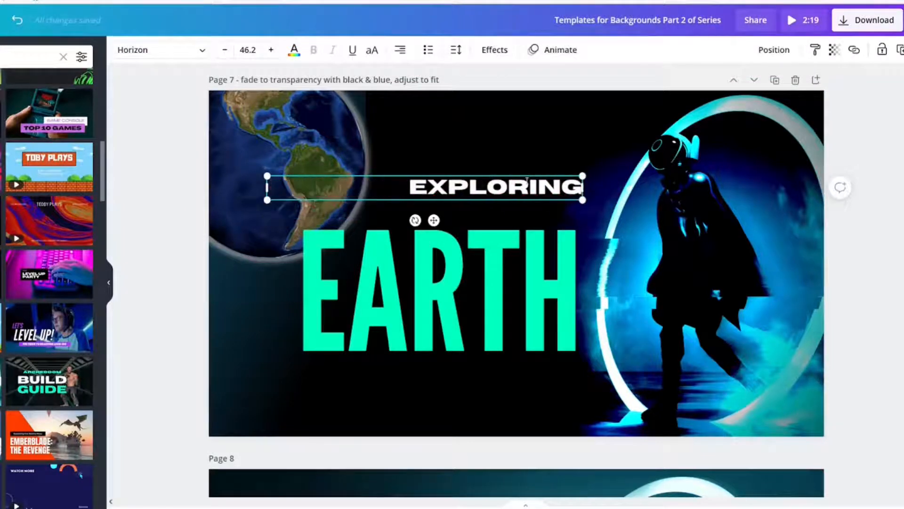
type("PLANET")
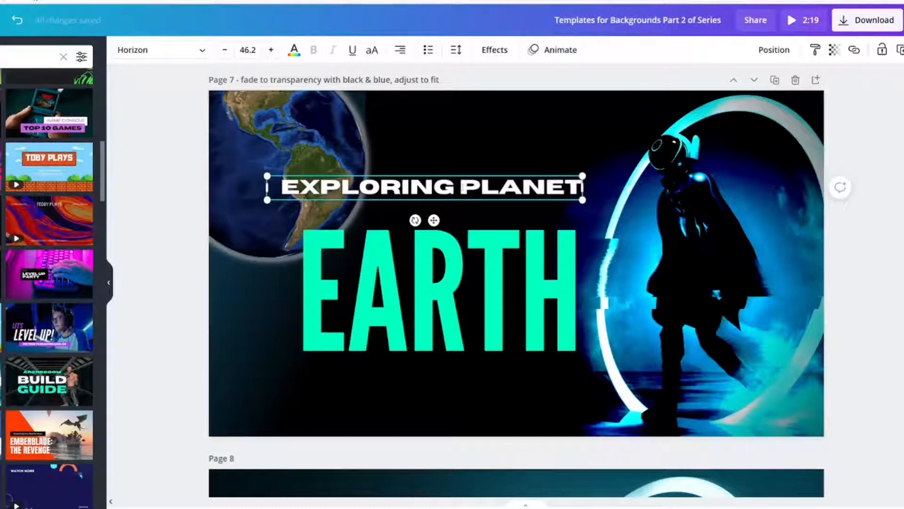
key("Return")
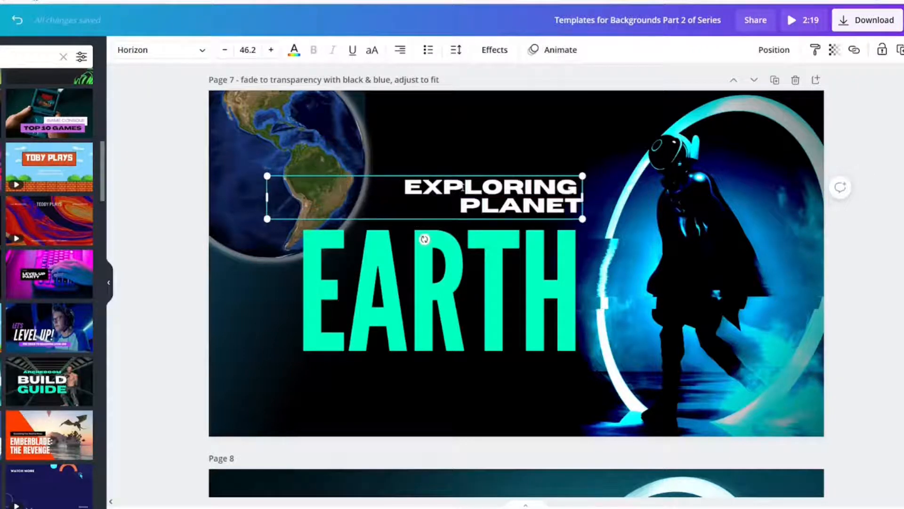
left_click(256, 420)
left_click(889, 120)
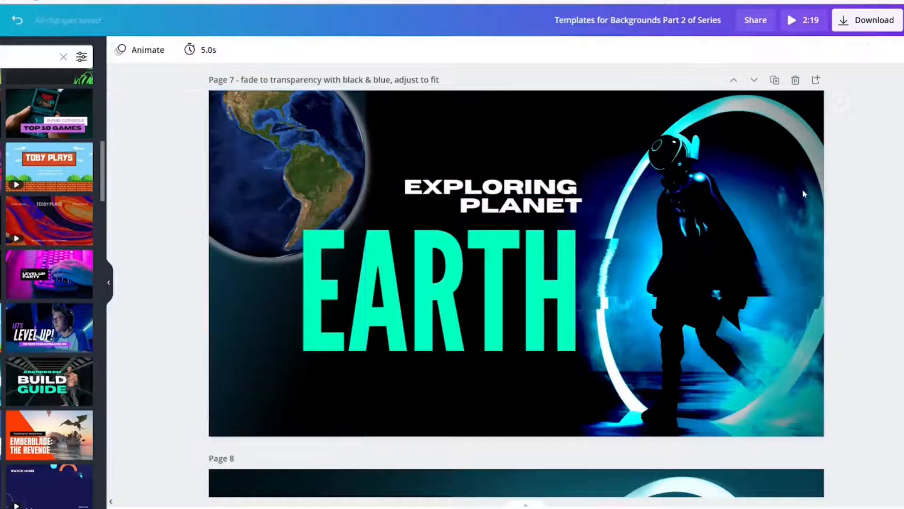
Enlarge the Earth image to about 783 by 801 and reposition it partly beyond page 7's upper-left corner
left_click_drag(307, 127, 332, 129)
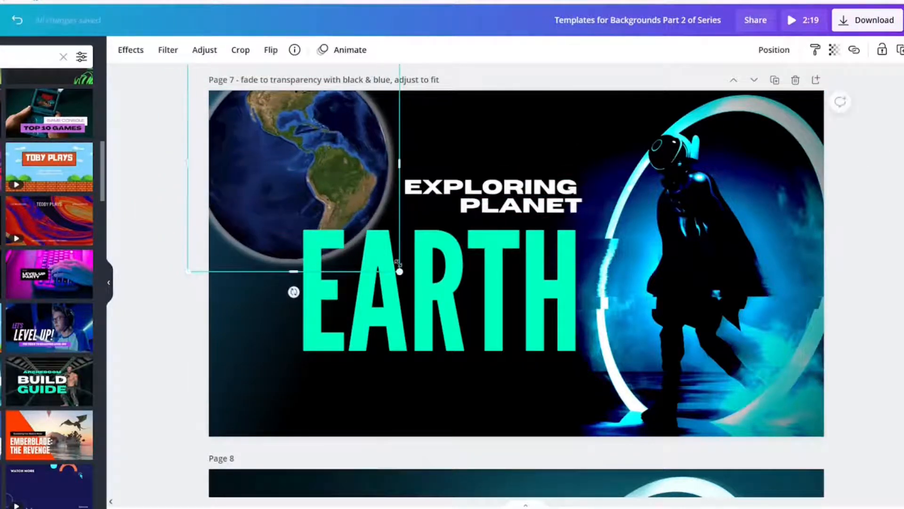
left_click_drag(399, 271, 439, 312)
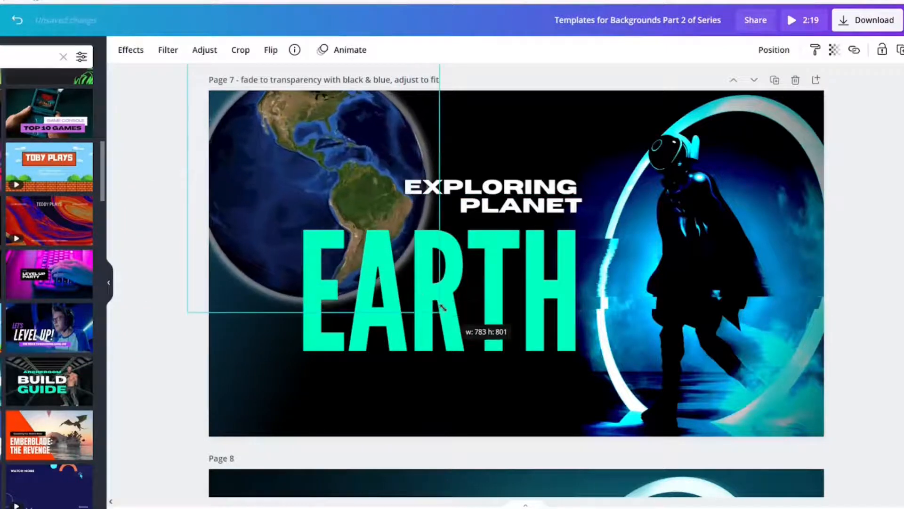
left_click_drag(271, 151, 239, 132)
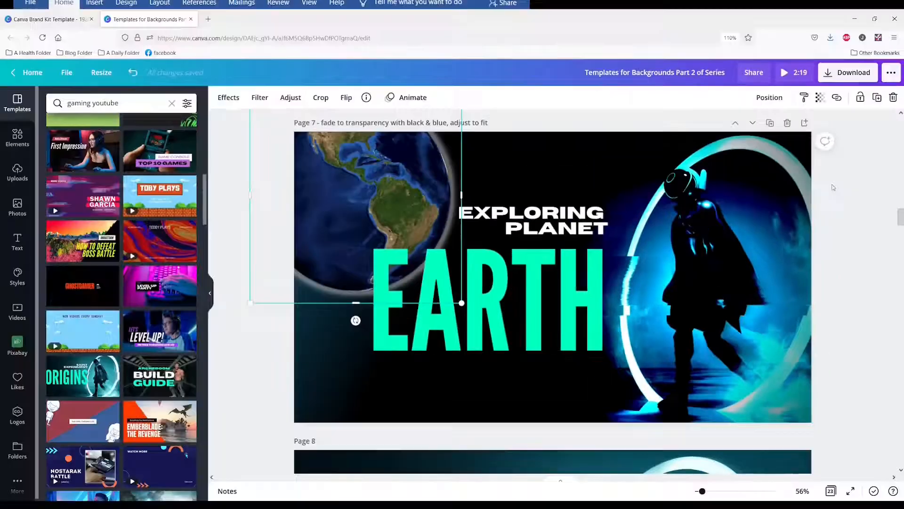
Narrow the EARTH headline's text box, enlarge its text to size 479, and place it just below "EXPLORING PLANET"
left_click_drag(144, 299, 132, 308)
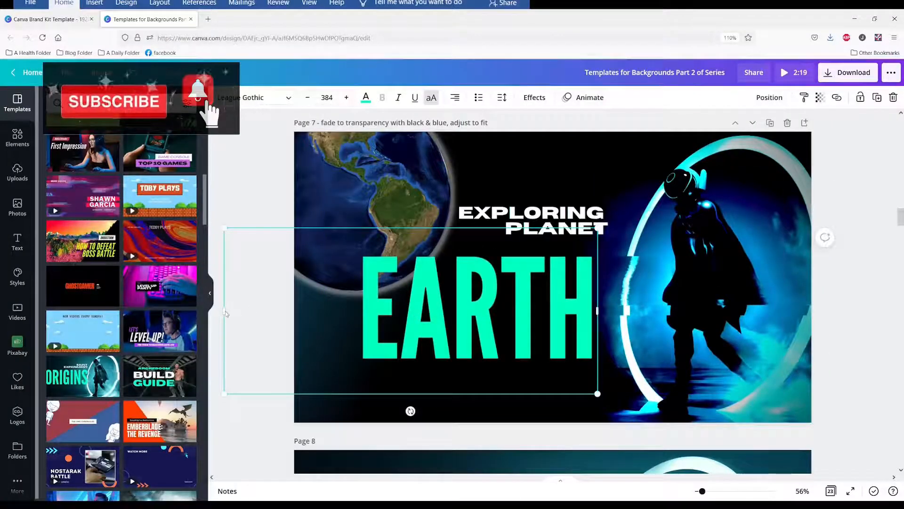
left_click_drag(224, 310, 342, 314)
left_click_drag(339, 225, 281, 186)
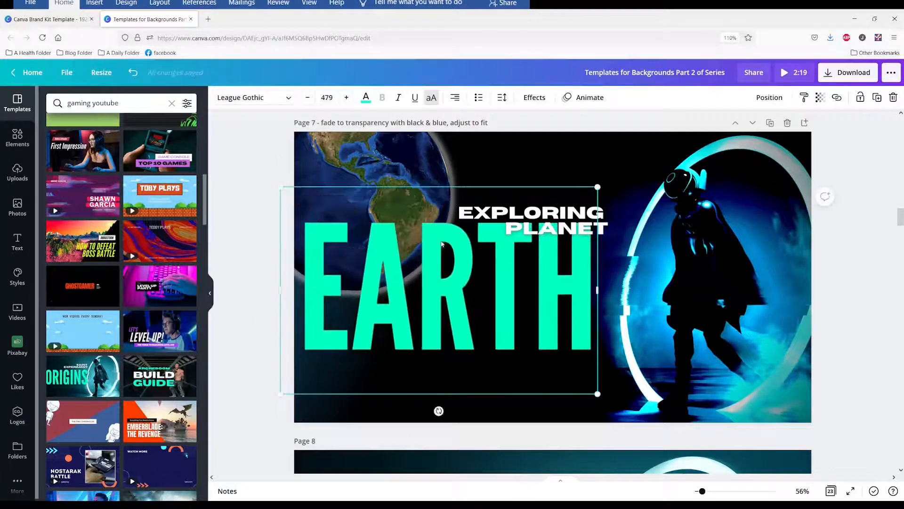
left_click_drag(443, 276, 451, 296)
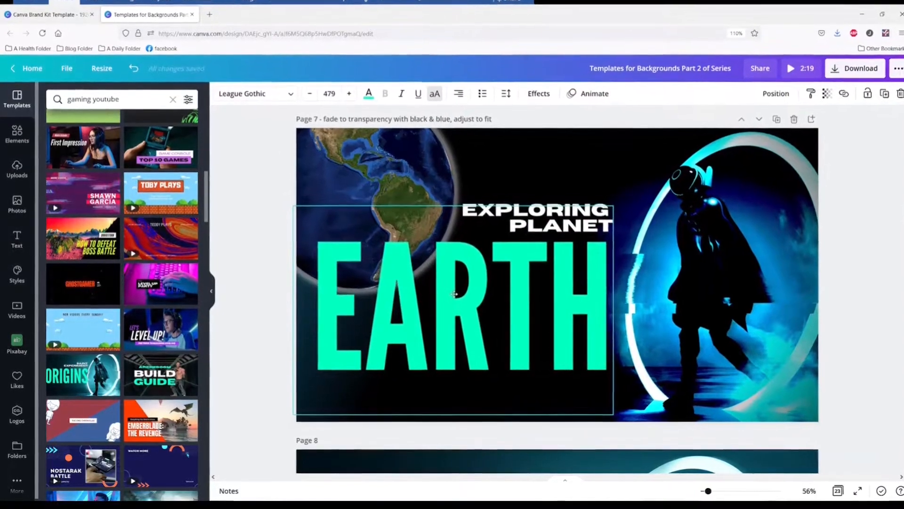
Narrow the "EXPLORING PLANET" text box and enlarge its text to size 67.4, keeping it above the headline
left_click(562, 186)
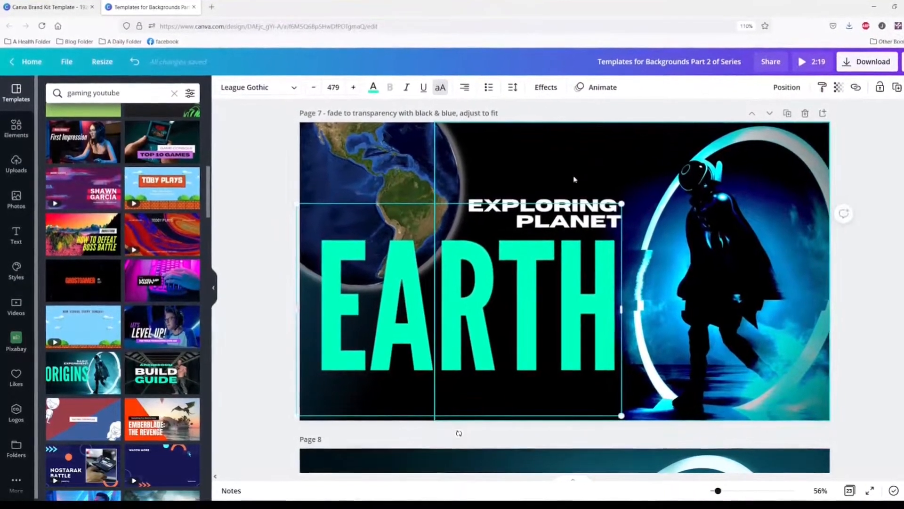
left_click(569, 205)
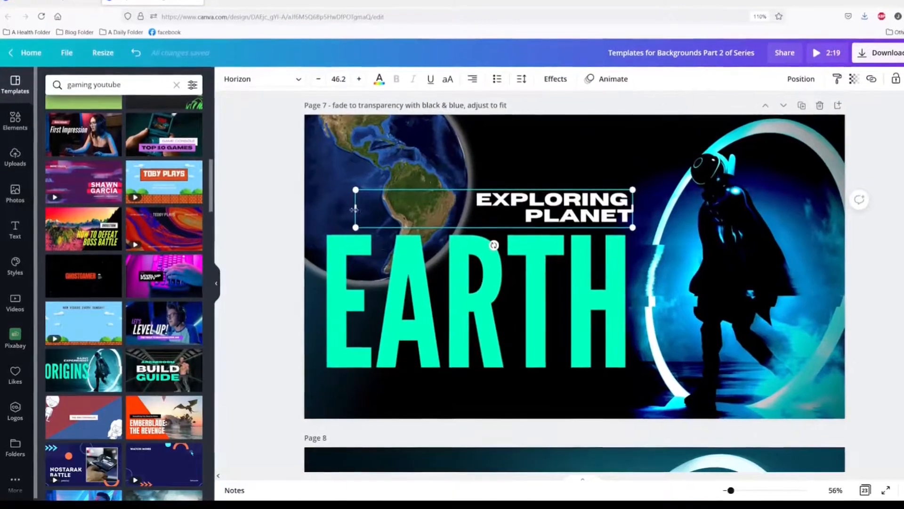
left_click_drag(394, 213, 473, 212)
left_click_drag(480, 179, 404, 164)
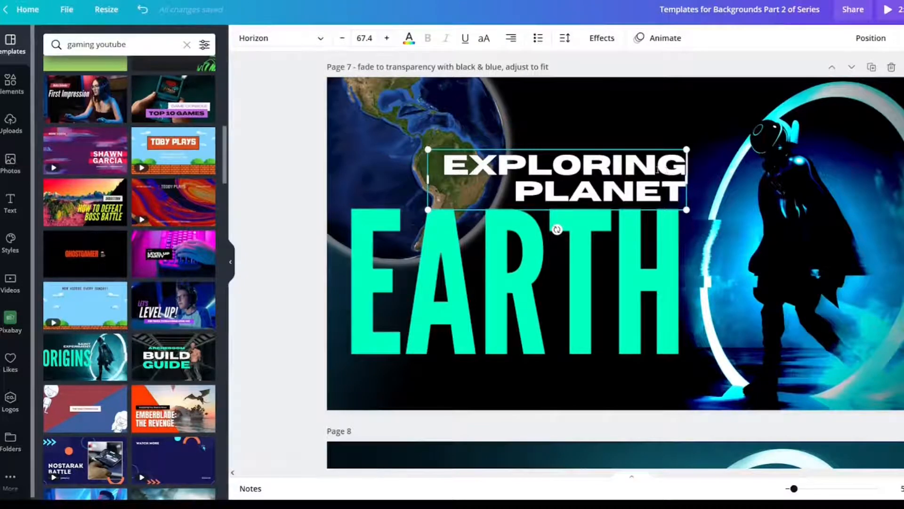
left_click(302, 159)
Recolor the EARTH headline with the pale aqua color picked up from the figure photo
left_click(463, 295)
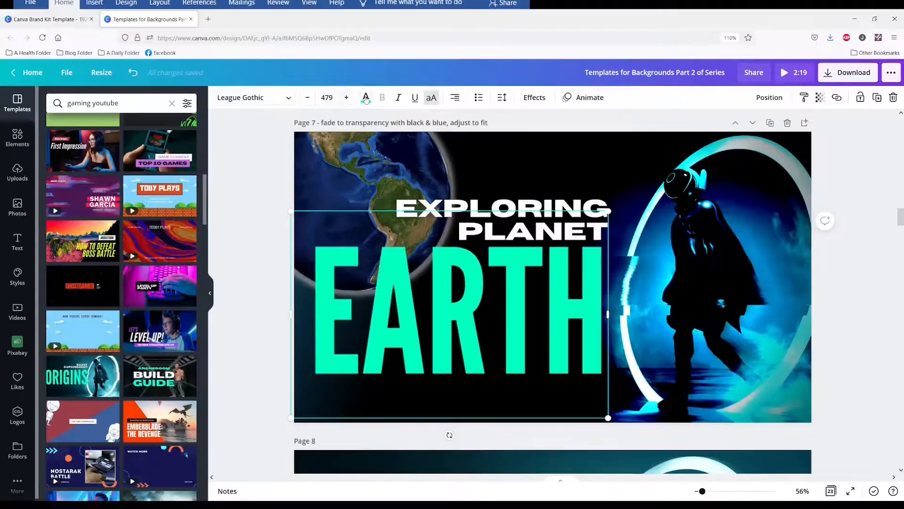
left_click(409, 37)
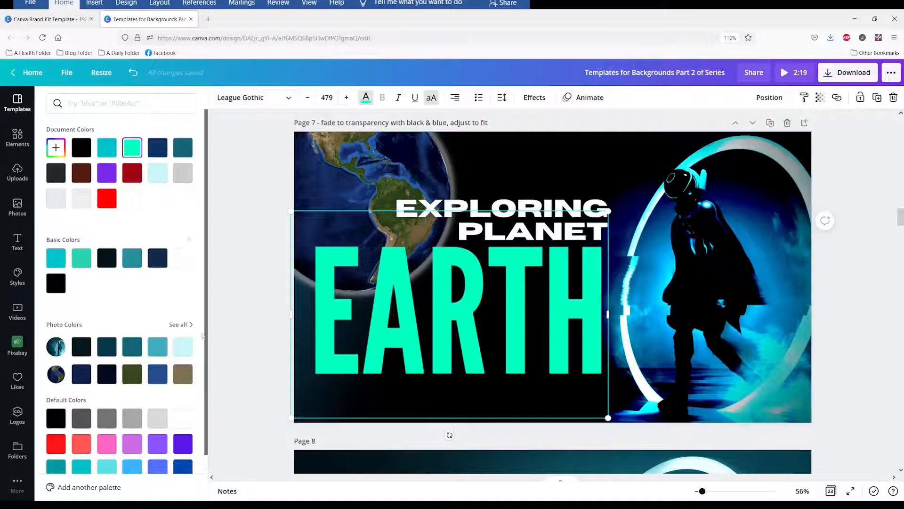
left_click(182, 348)
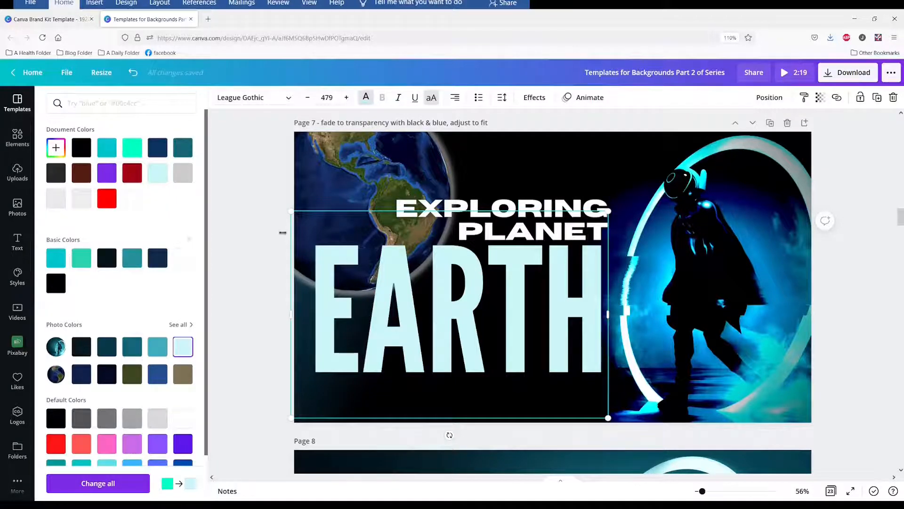
Try the teal, near-black, green and turquoise basic colors on the EARTH headline
left_click(128, 263)
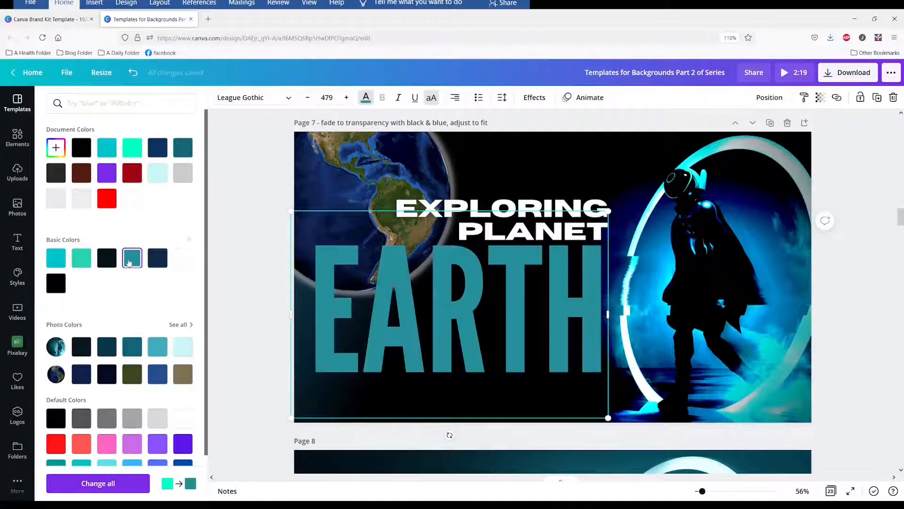
left_click(105, 260)
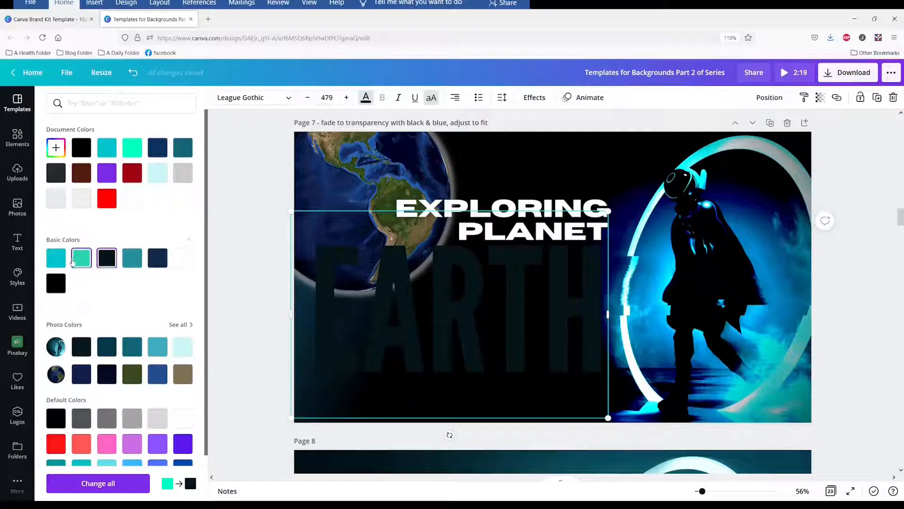
left_click(78, 262)
left_click(56, 261)
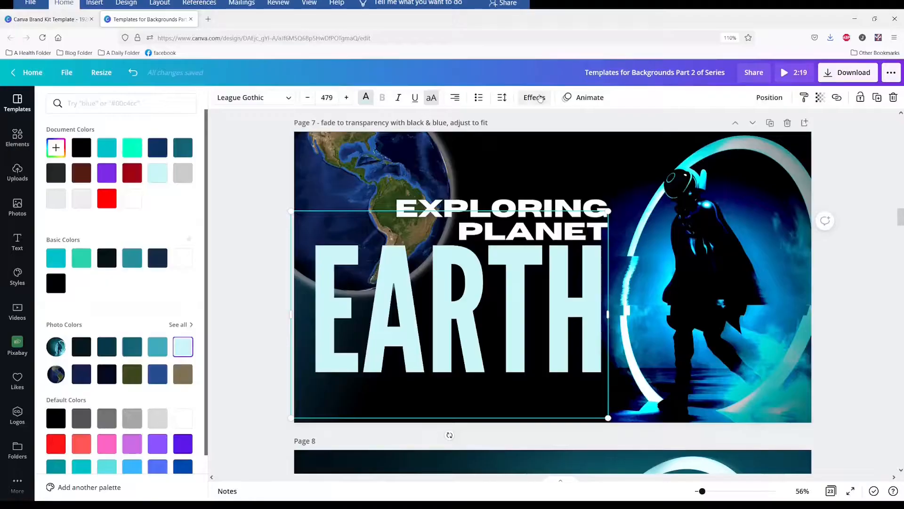
Add a Shadow effect to the EARTH headline with offset 32, direction -65 and blur 12
left_click(535, 98)
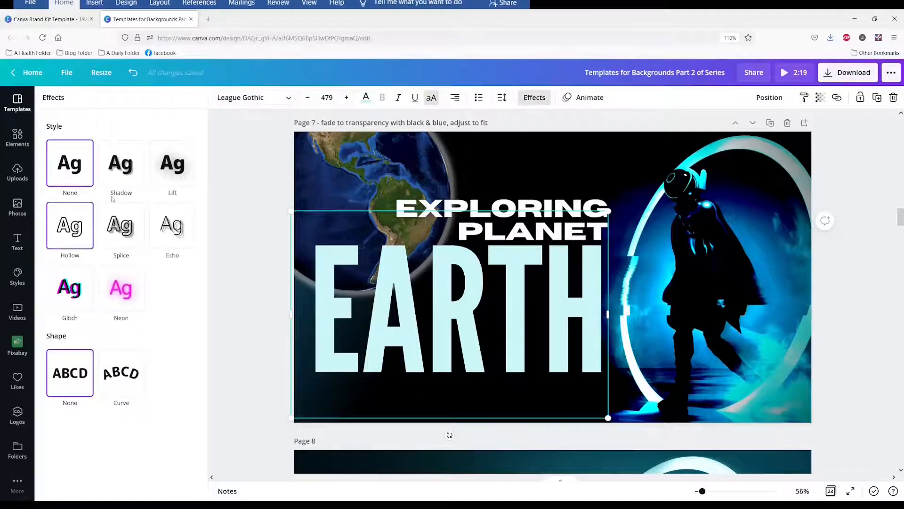
left_click(118, 177)
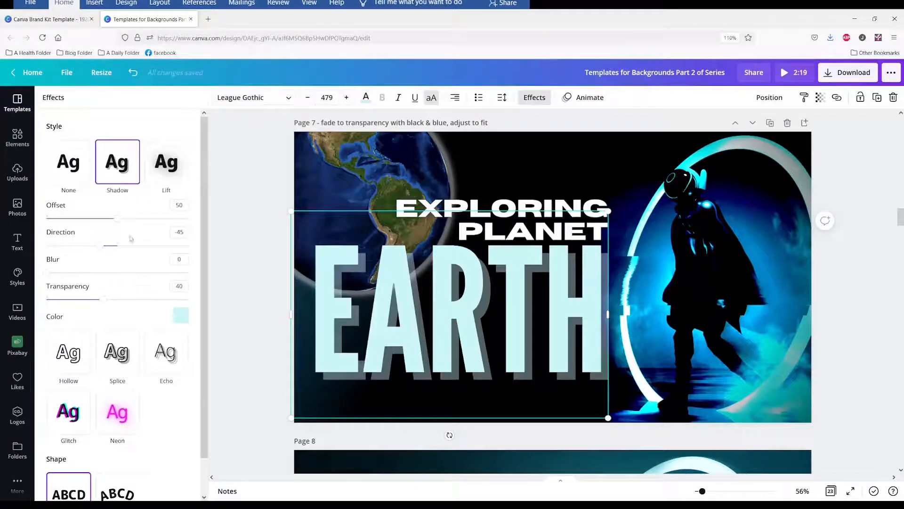
left_click_drag(115, 219, 73, 246)
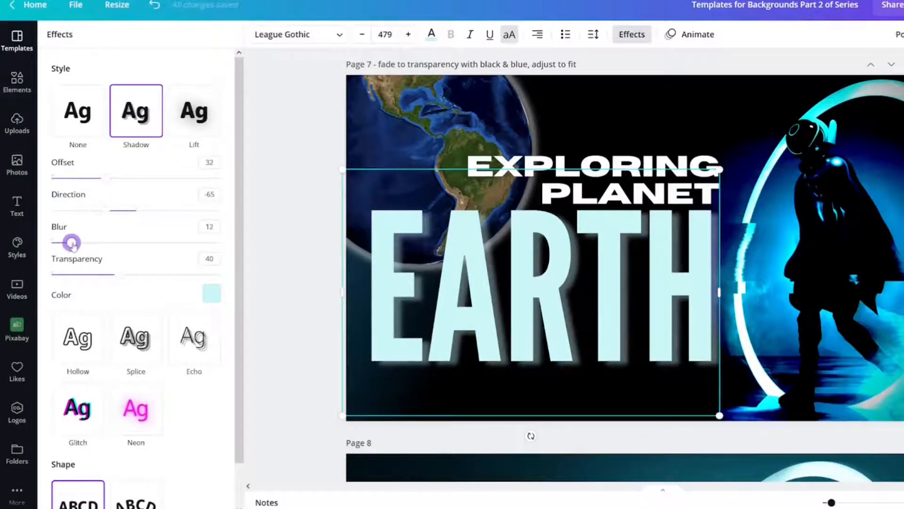
Change the headline's shadow to light gray with offset 20, transparency 35 and blur 2
left_click_drag(118, 280, 167, 272)
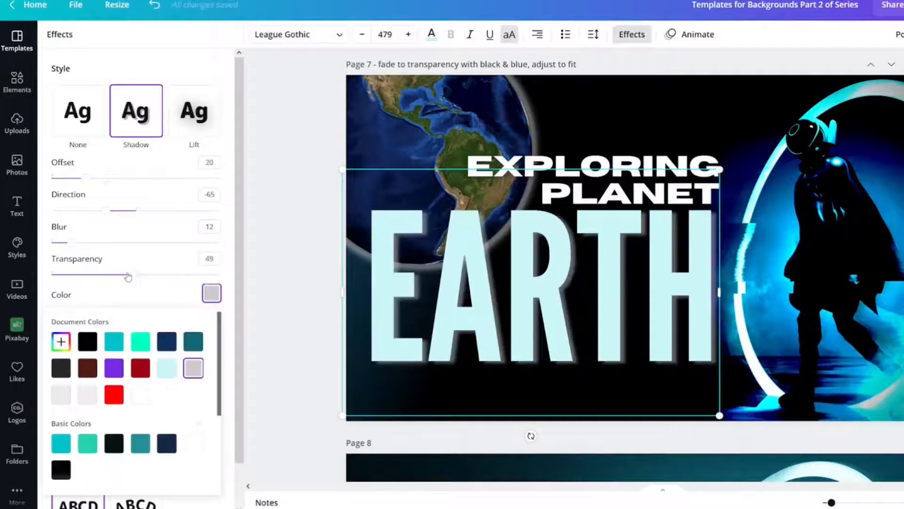
left_click_drag(135, 277, 111, 276)
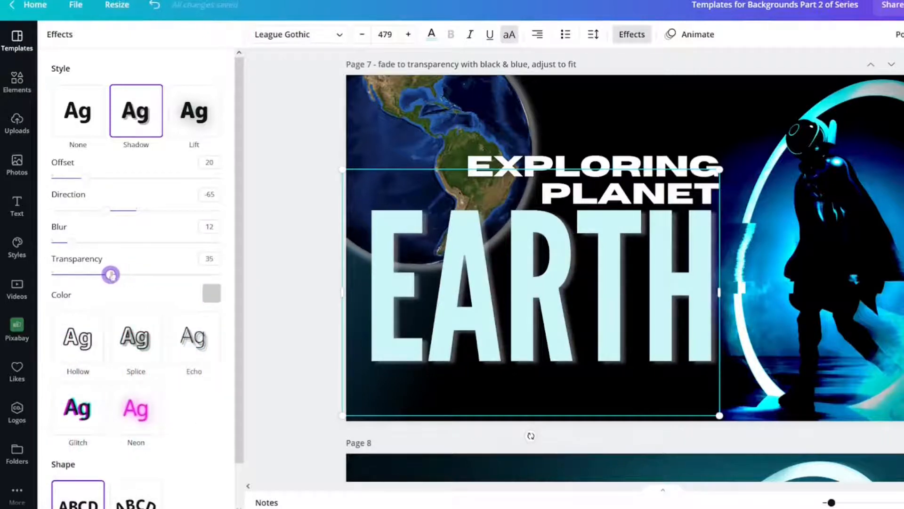
left_click_drag(71, 243, 55, 242)
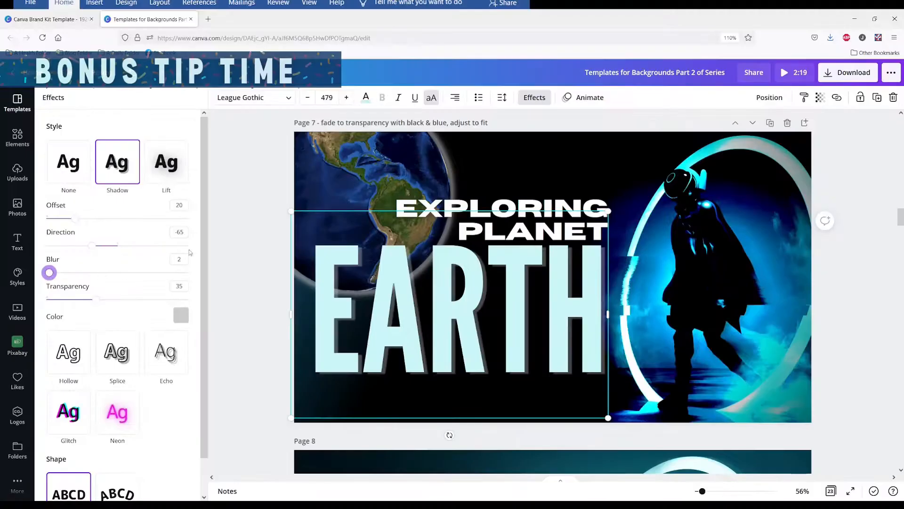
left_click(250, 190)
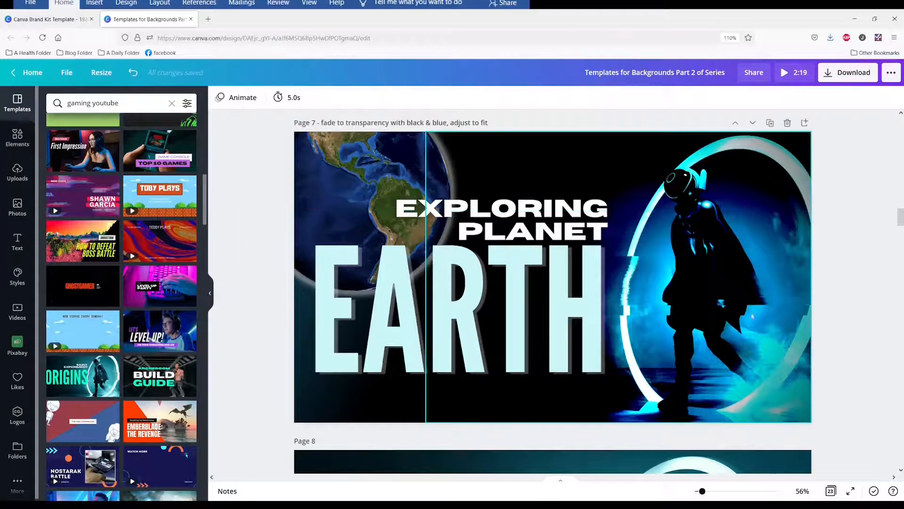
scroll(580, 289, "up", 15)
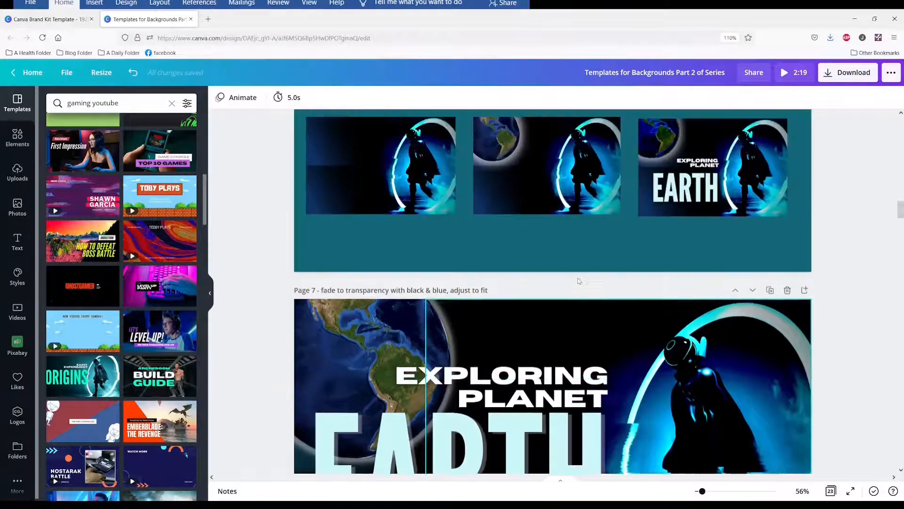
Examine the text effect settings of the EXPLORING PLANET subtitle and the EARTH headline on page 4
scroll(579, 282, "down", 5)
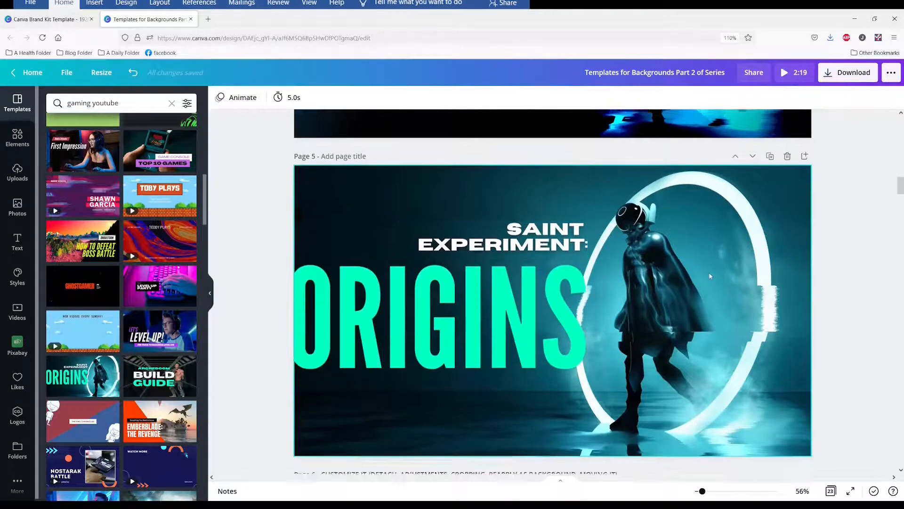
scroll(708, 272, "up", 5)
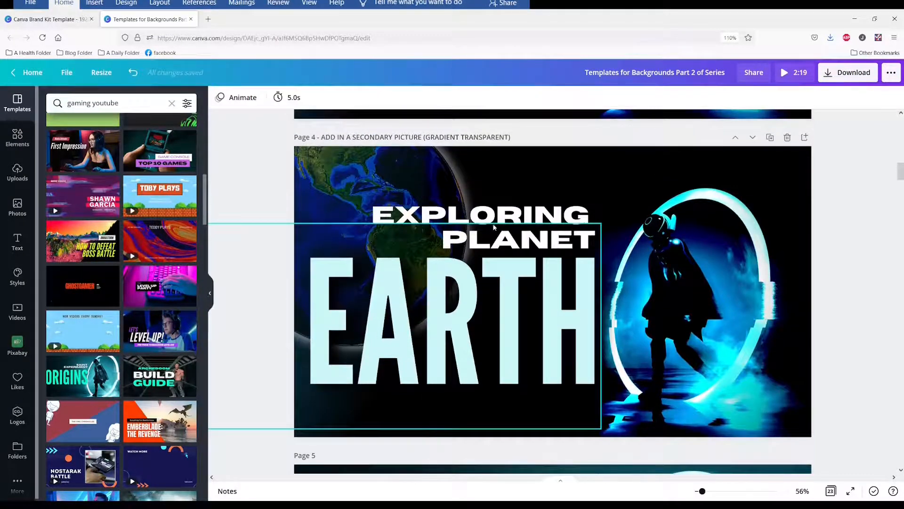
left_click(517, 216)
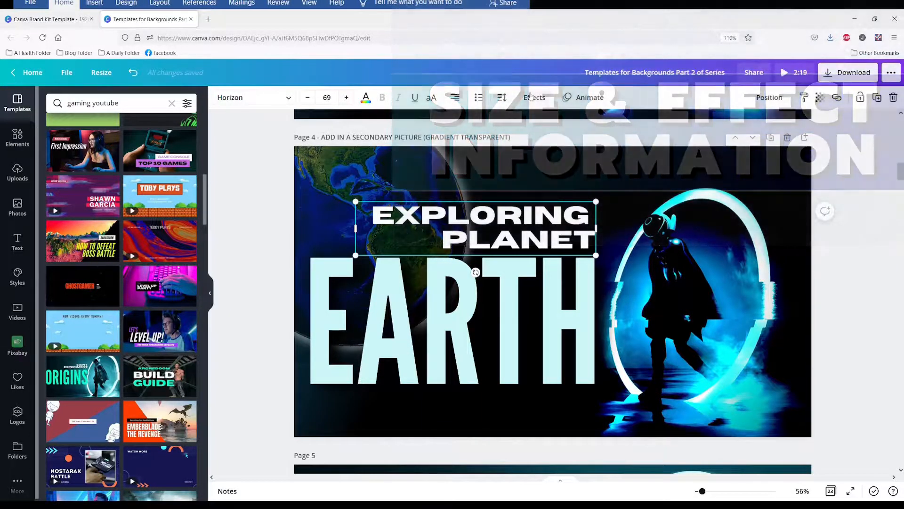
left_click(535, 97)
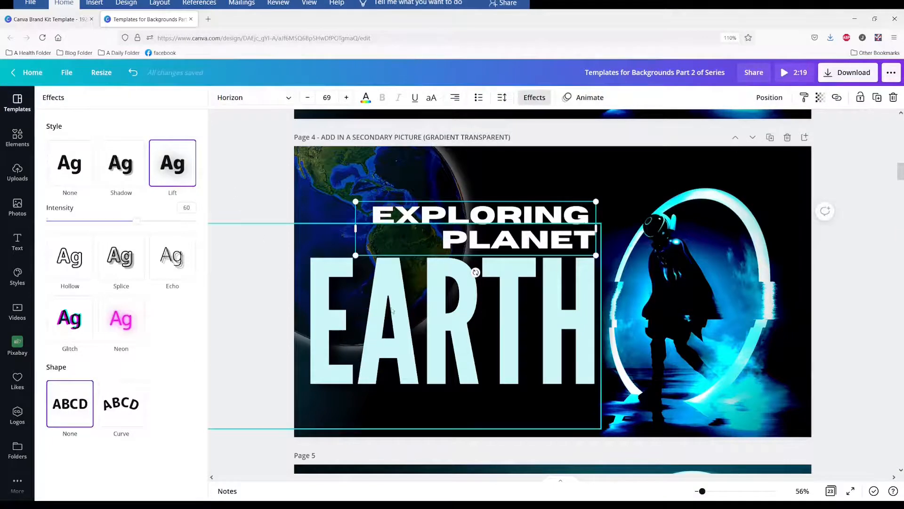
left_click(405, 314)
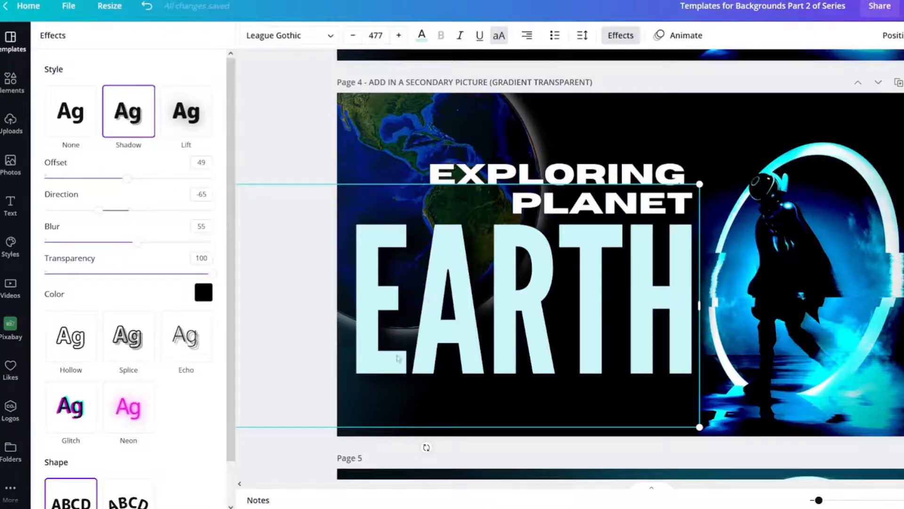
Try white and navy shadow colors on page 4's EARTH headline and return the shadow to black
left_click(203, 292)
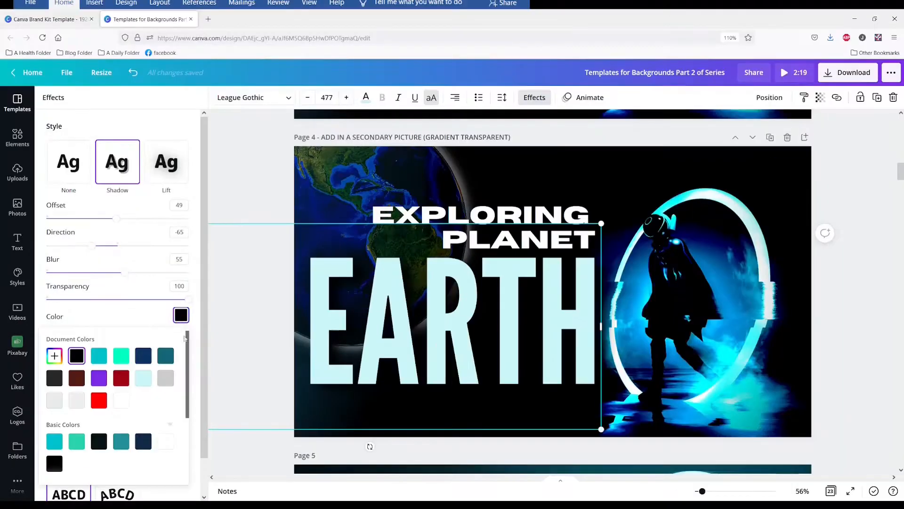
left_click(121, 400)
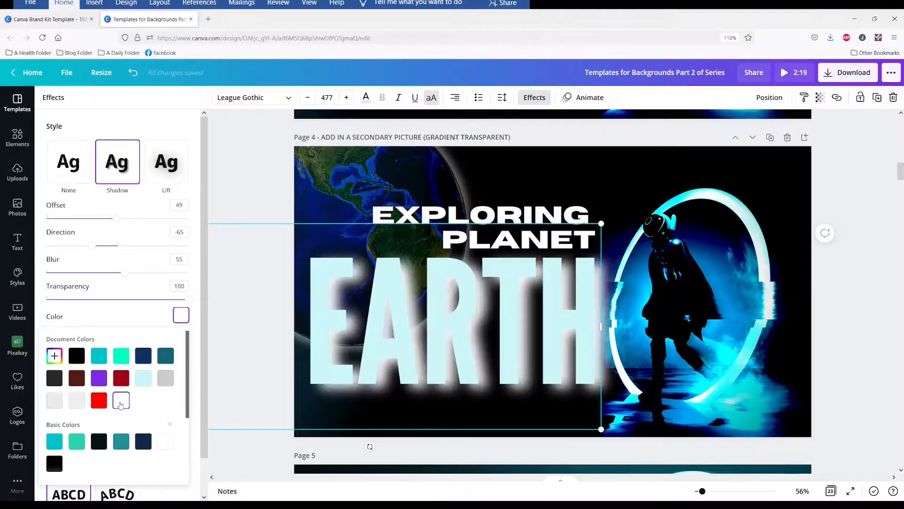
left_click(78, 358)
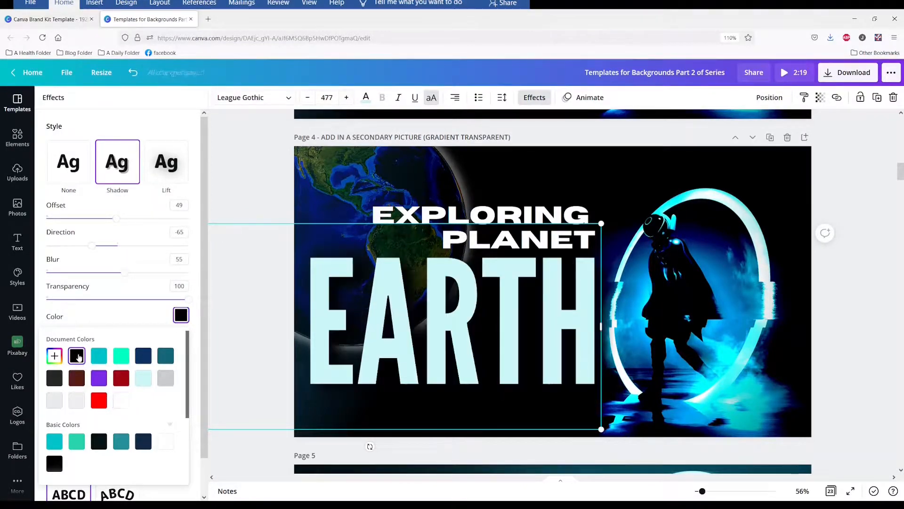
left_click(144, 356)
left_click(77, 355)
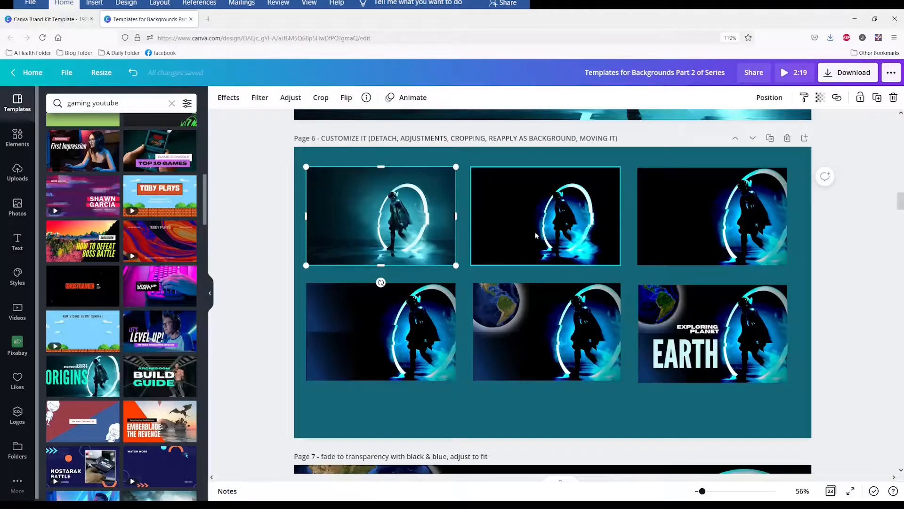
Review the customization stages on page 6, from the recolored figure photo to the EXPLORING PLANET EARTH design
left_click(536, 235)
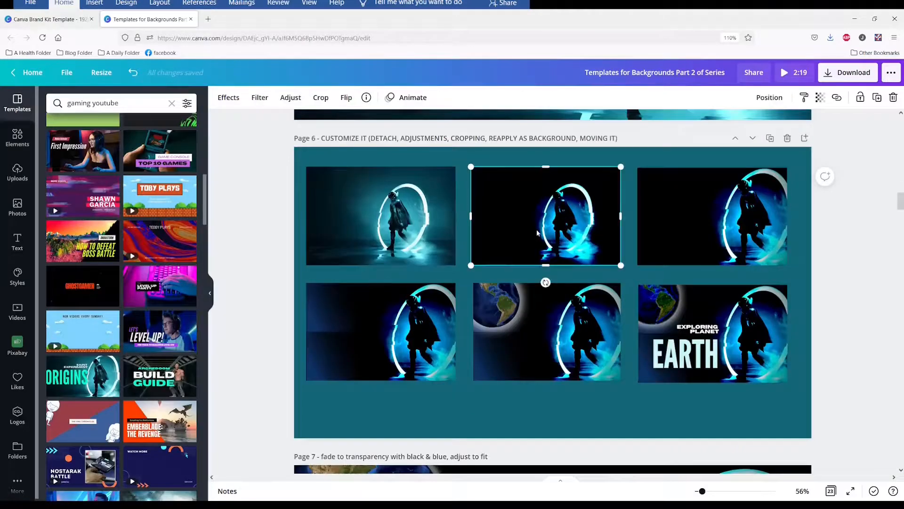
left_click(699, 221)
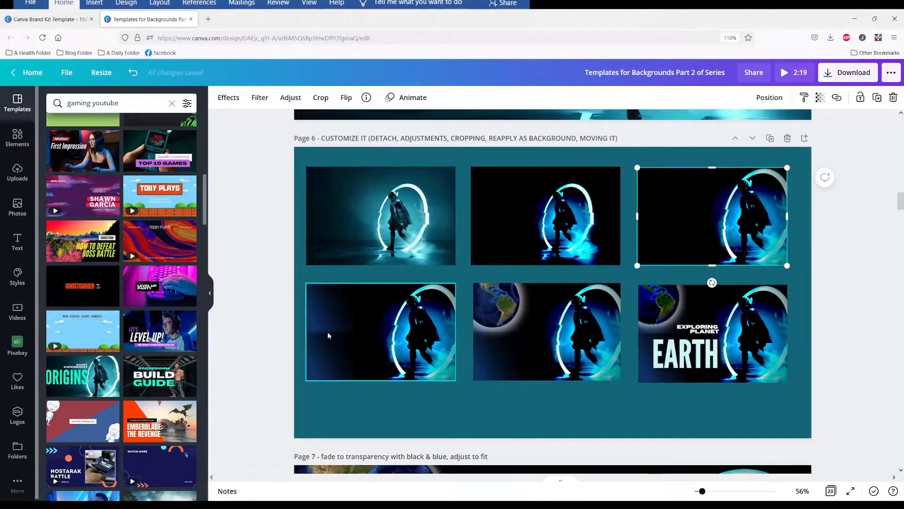
left_click(511, 309)
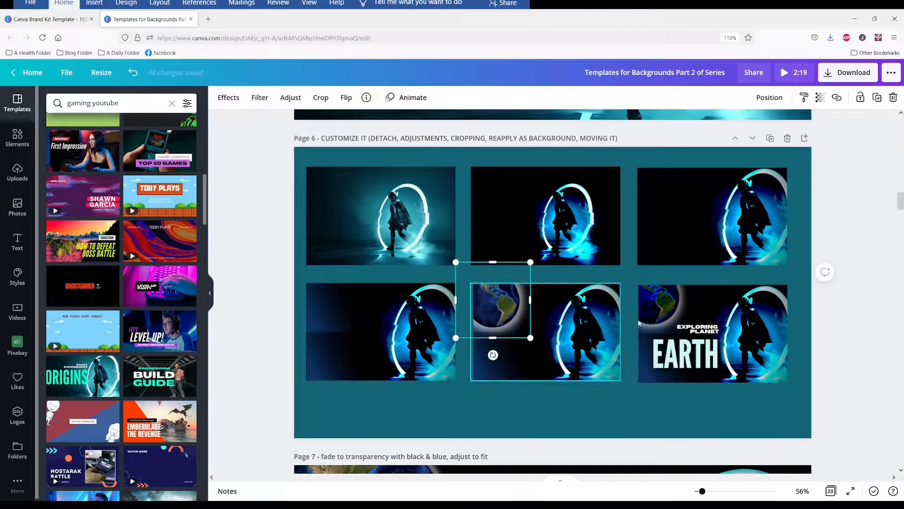
left_click(678, 342)
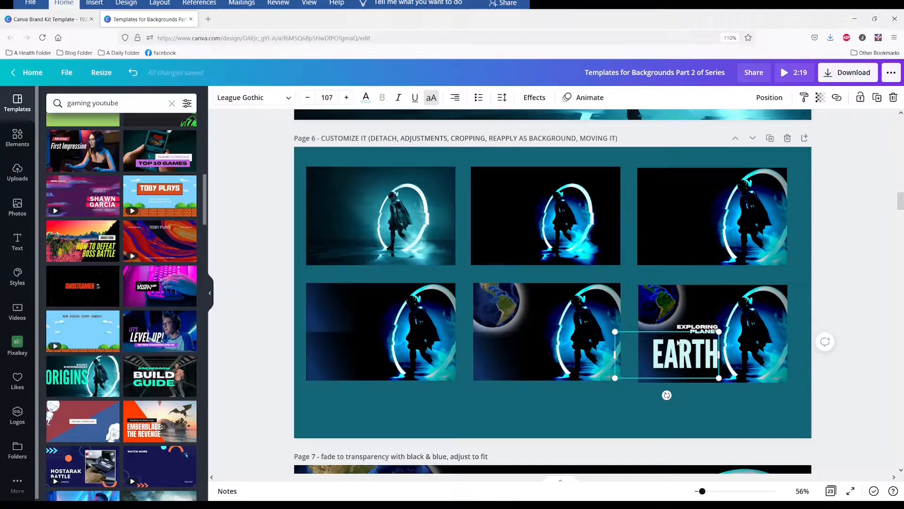
left_click(877, 324)
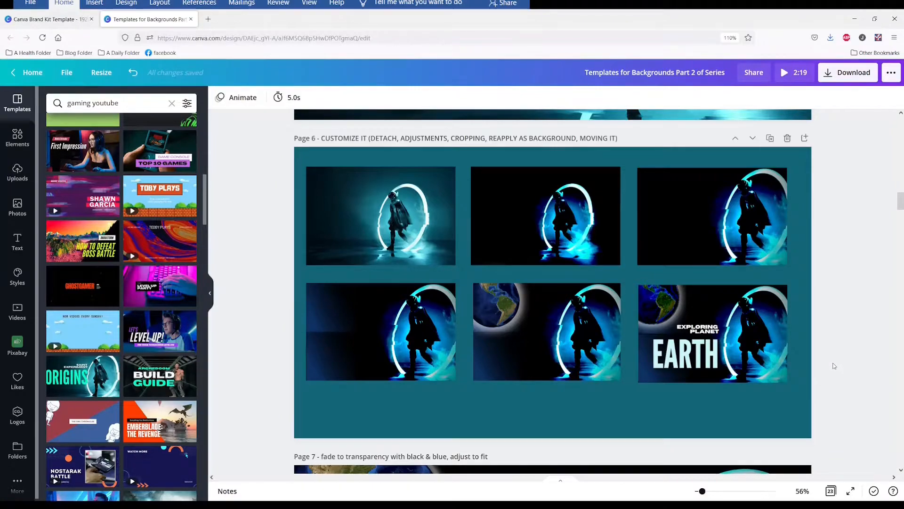
scroll(832, 365, "down", 3)
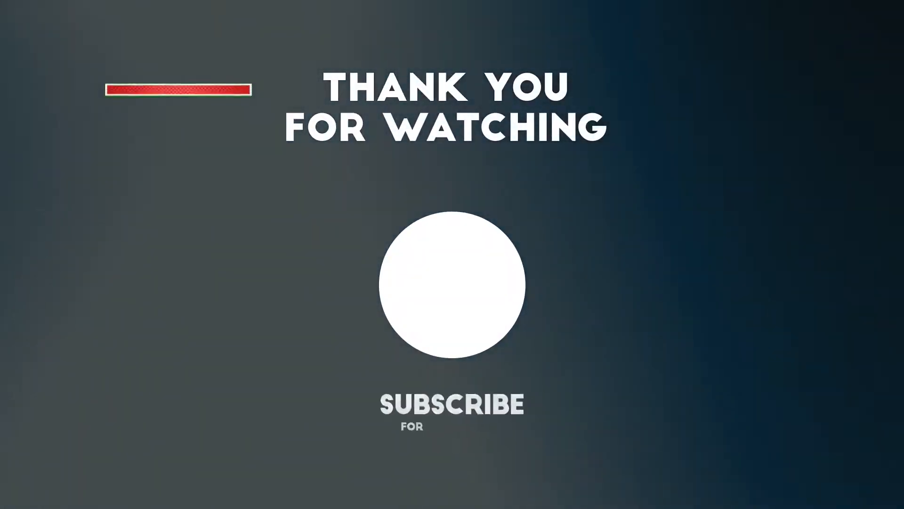